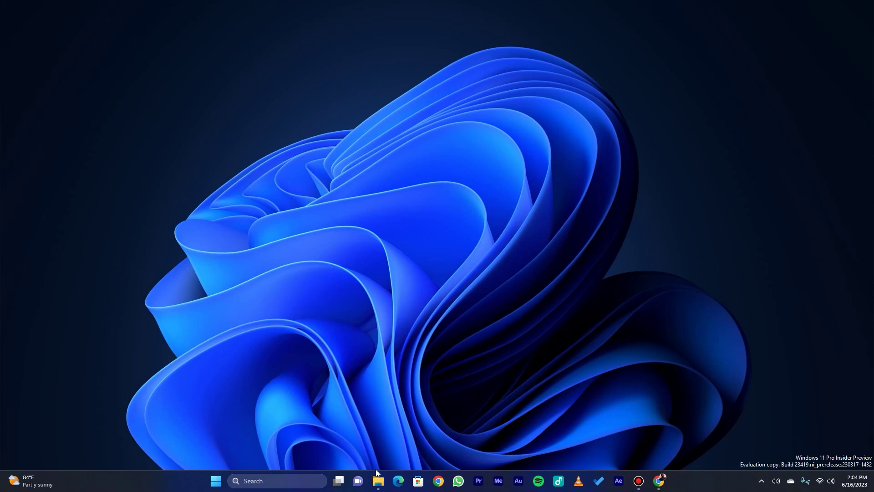
Open the Work Zone (E:) drive in File Explorer and select Test File.
click(377, 481)
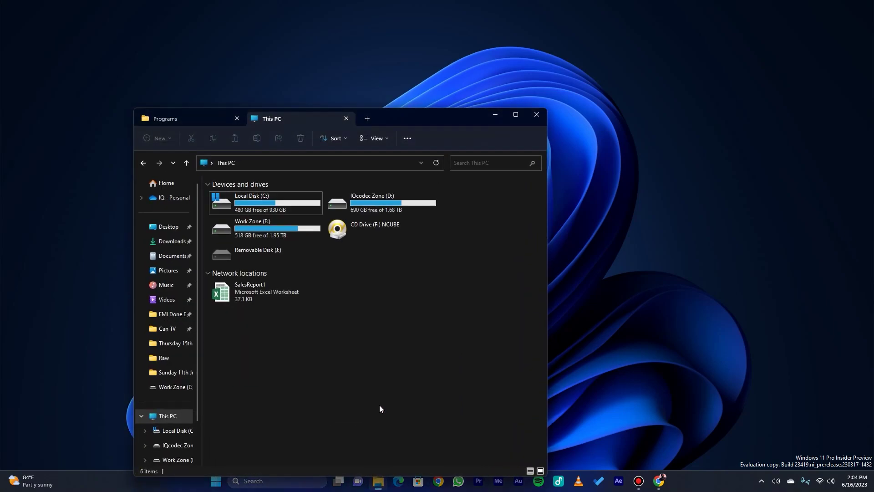
double_click(264, 226)
click(293, 227)
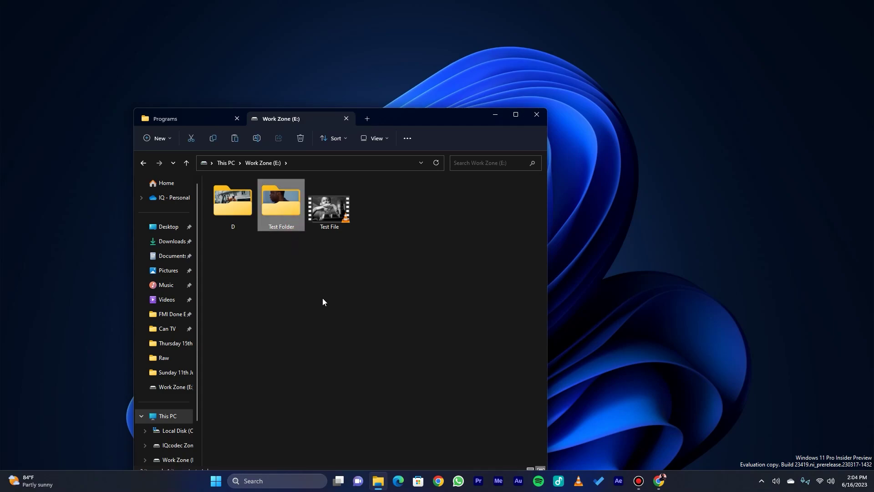
click(335, 227)
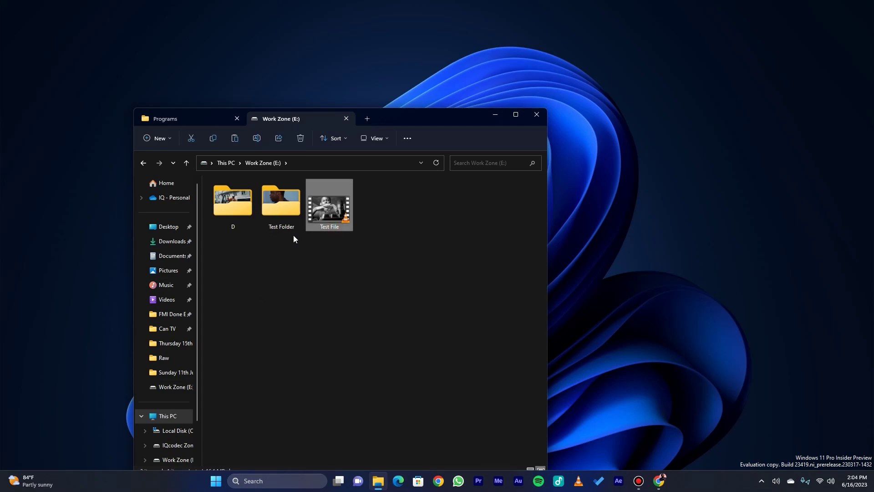
drag(276, 254, 347, 212)
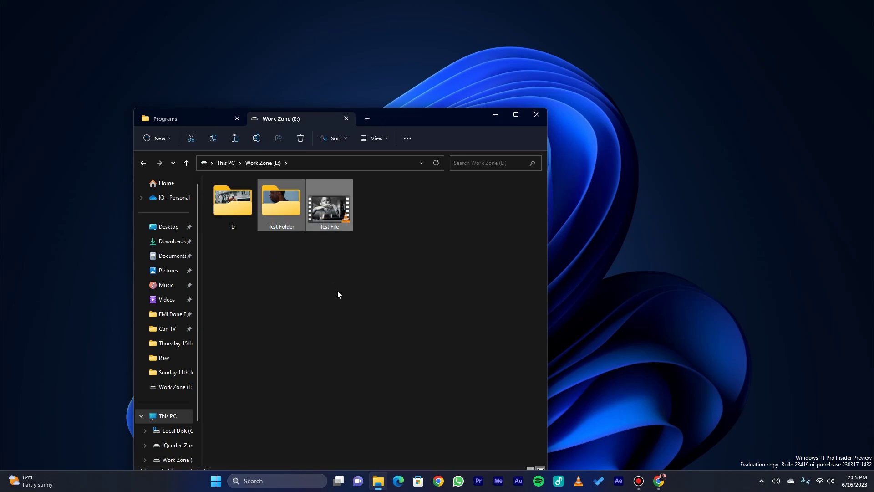
click(324, 273)
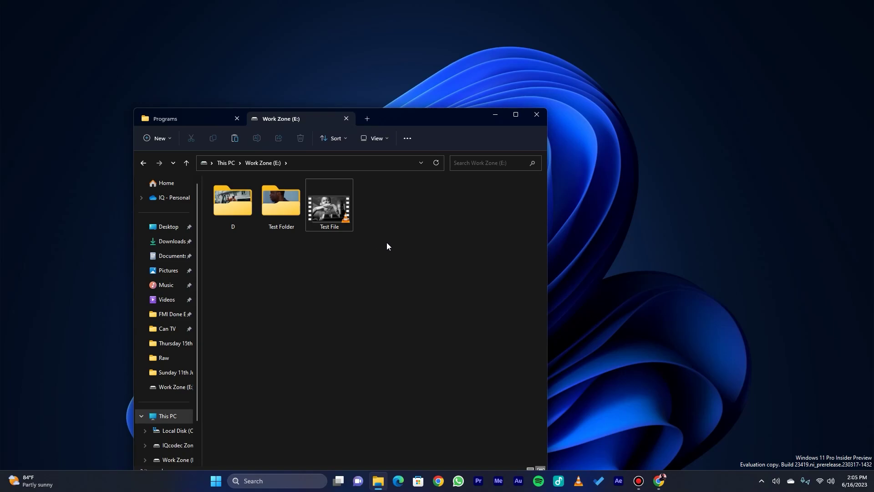
click(324, 222)
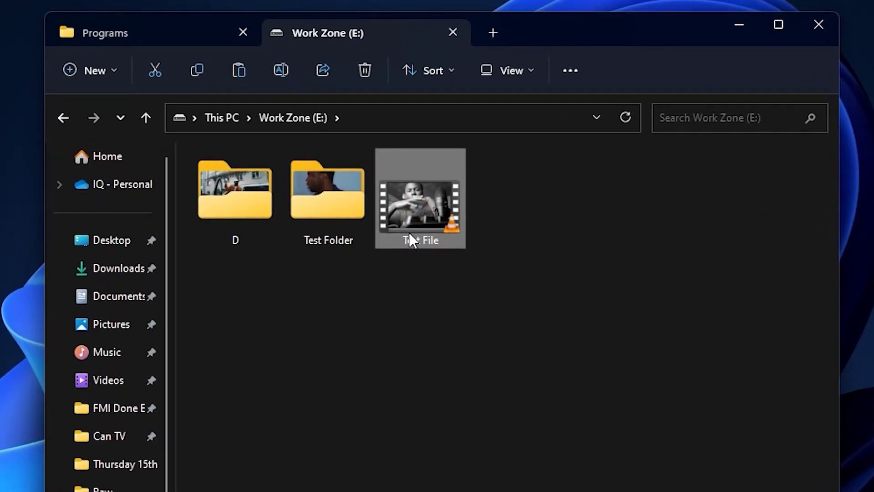
mouse_move(329, 205)
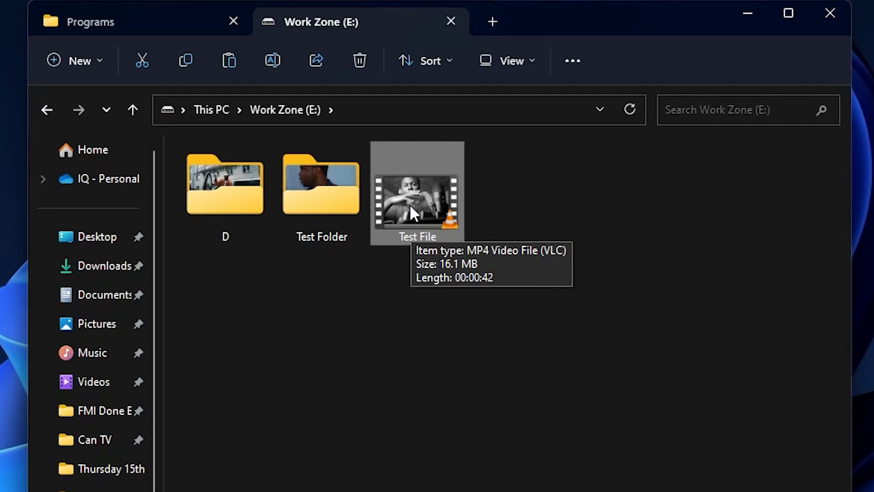
Open Test File's properties and review its Details and Security tabs.
right_click(412, 212)
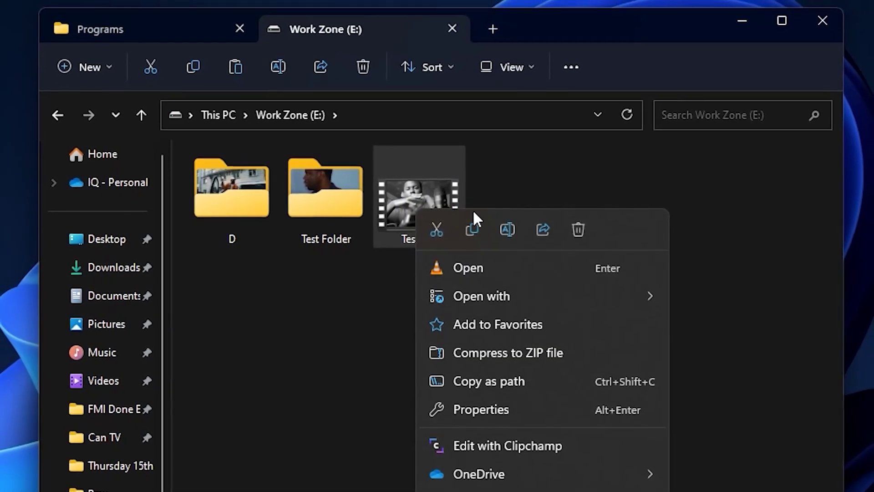
click(477, 409)
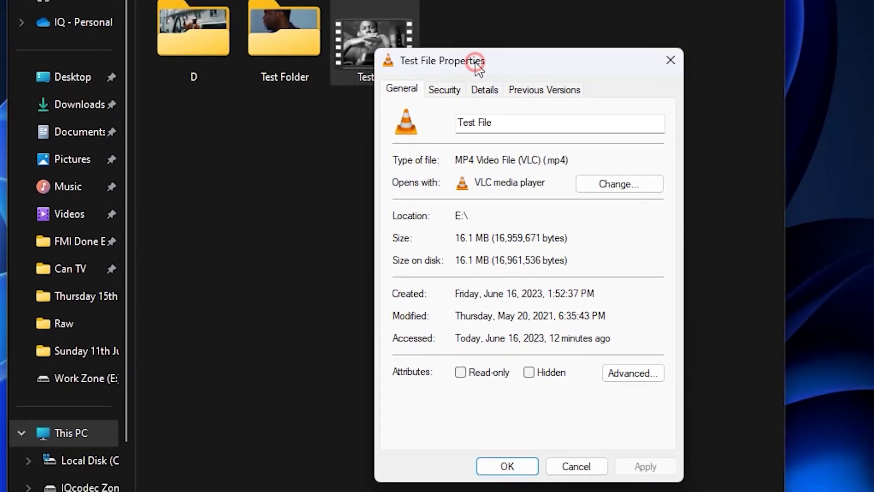
drag(478, 64, 519, 60)
click(525, 85)
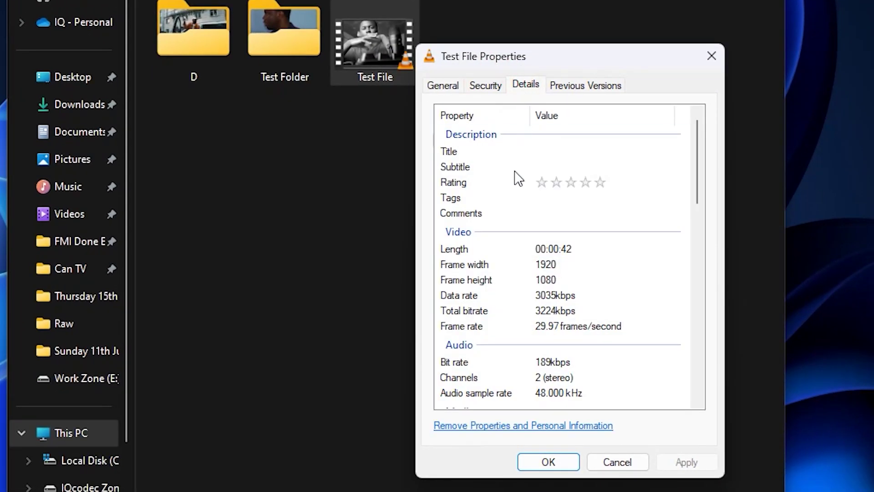
click(485, 86)
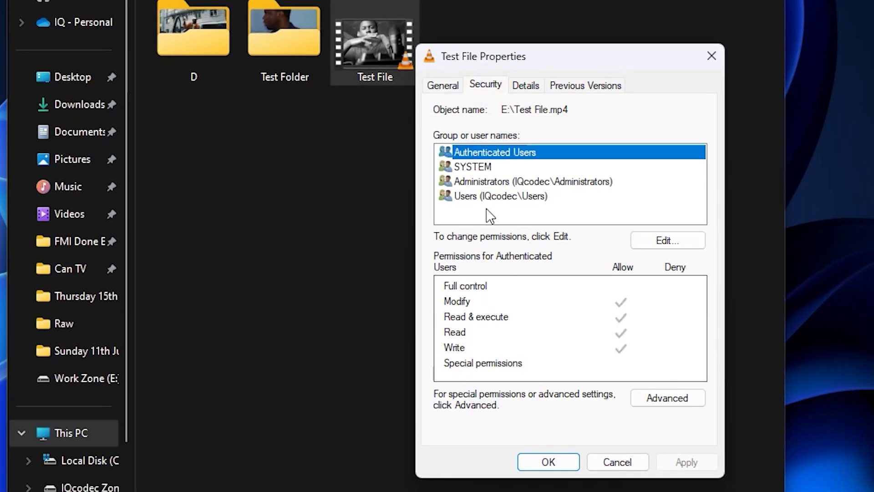
Review permissions for Authenticated Users, SYSTEM, Administrators and Users, then open the permissions editor.
click(483, 167)
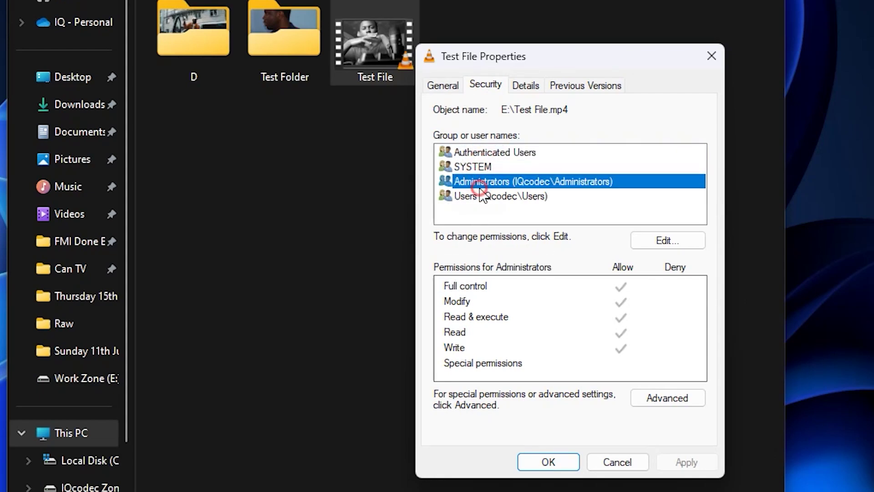
click(482, 197)
click(482, 153)
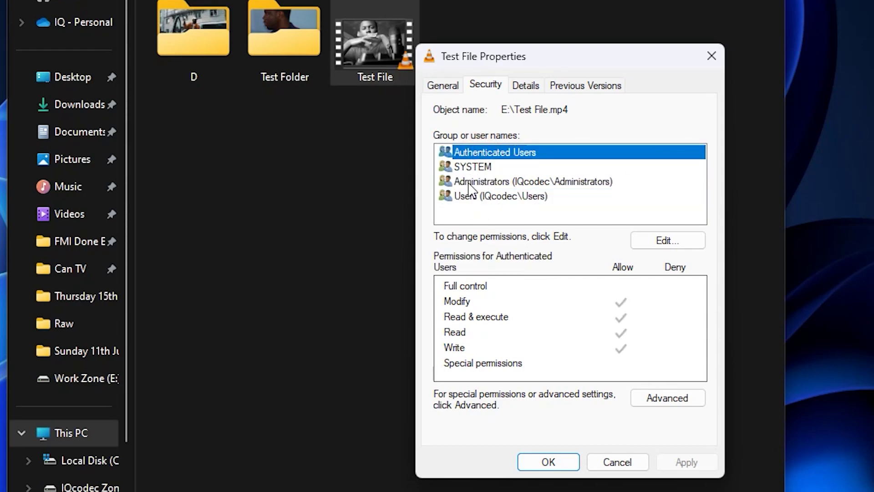
click(477, 168)
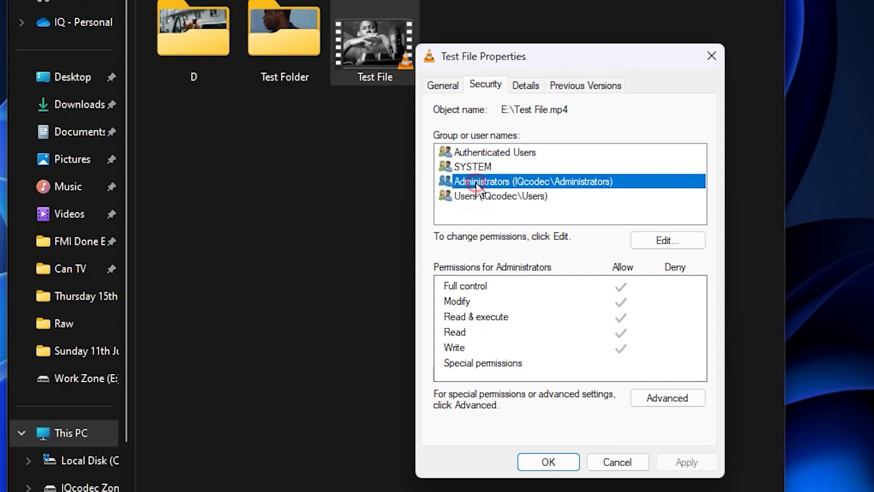
click(475, 197)
click(473, 154)
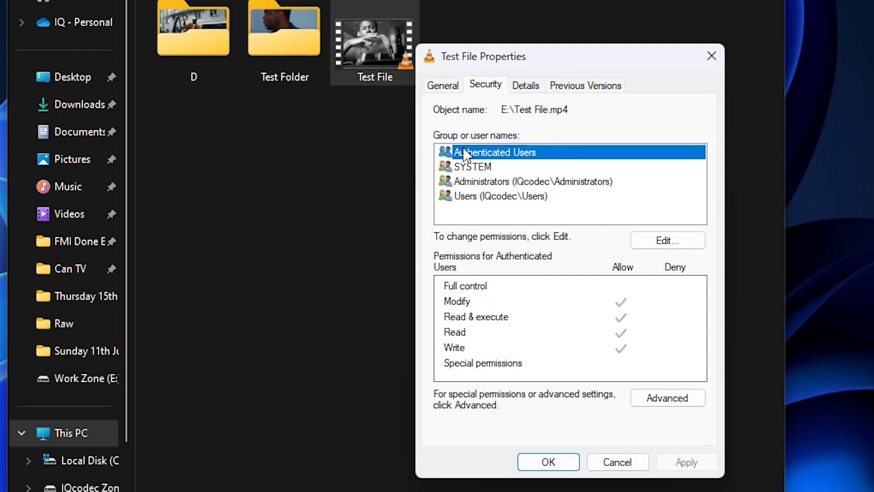
click(651, 242)
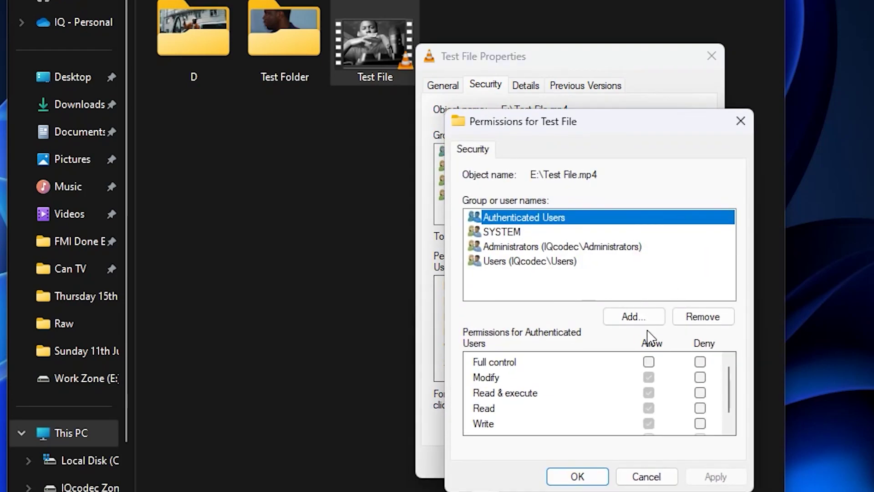
Deny full control on Test File to Authenticated Users, accepting the warning.
click(701, 362)
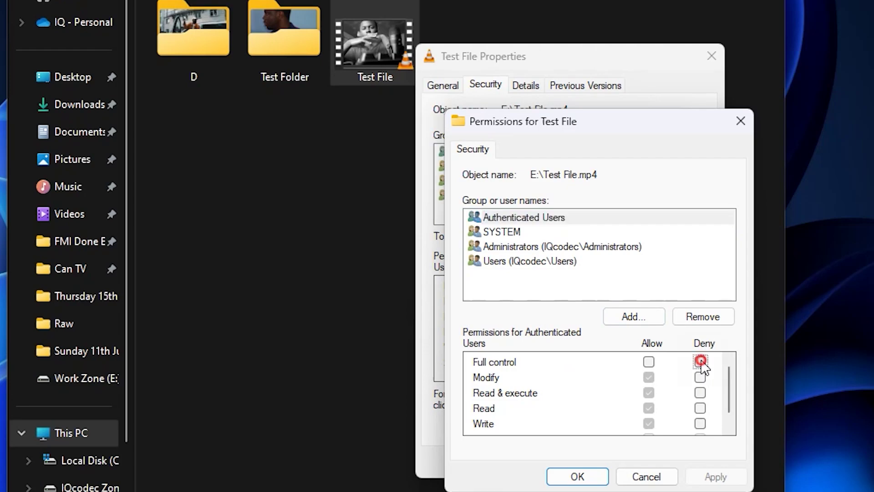
click(706, 477)
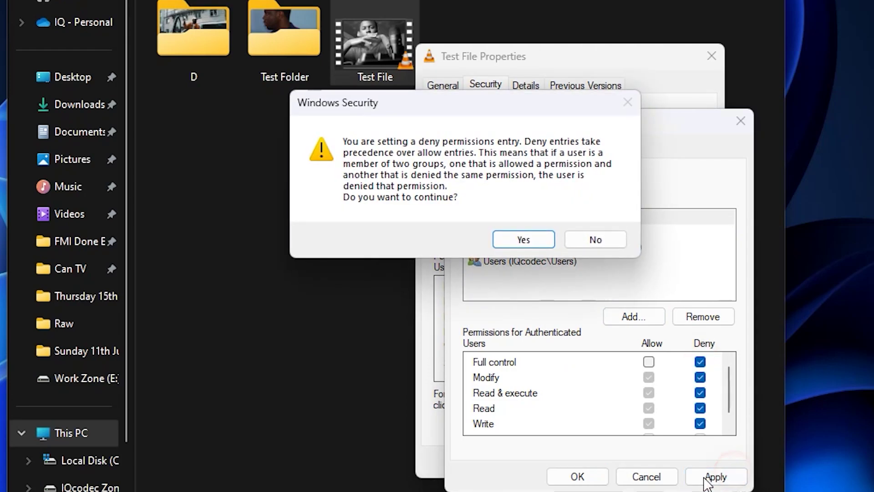
click(530, 246)
click(578, 476)
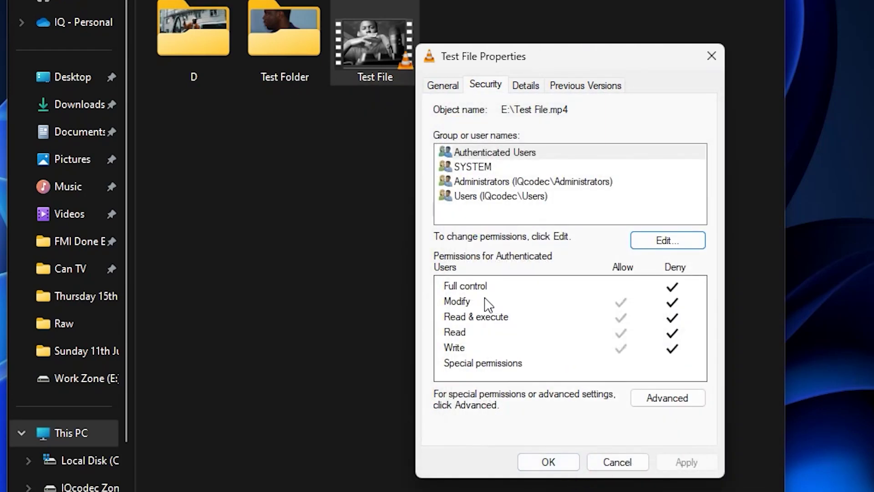
Deny full control on Test File to SYSTEM.
click(478, 167)
click(486, 182)
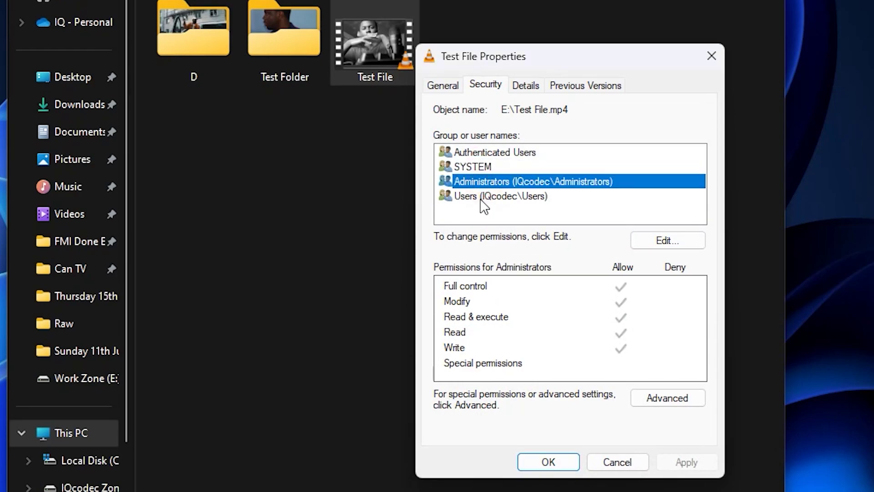
click(481, 197)
click(481, 167)
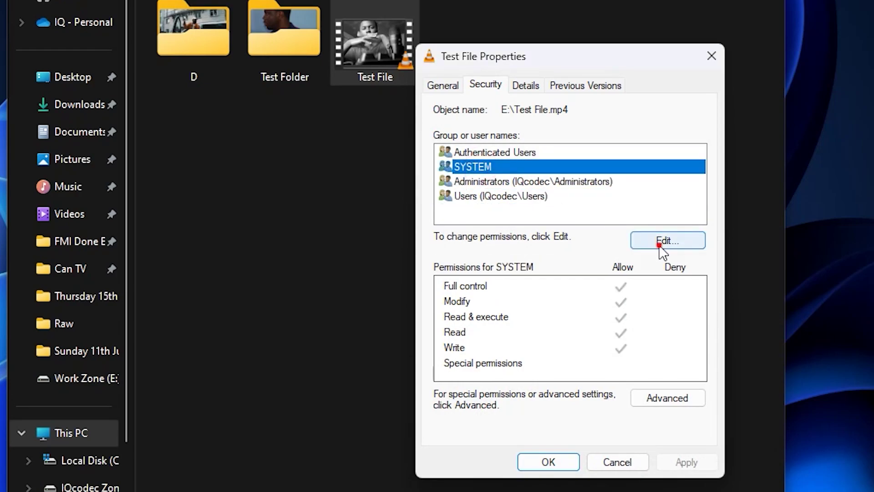
click(666, 240)
click(501, 232)
click(700, 362)
click(715, 476)
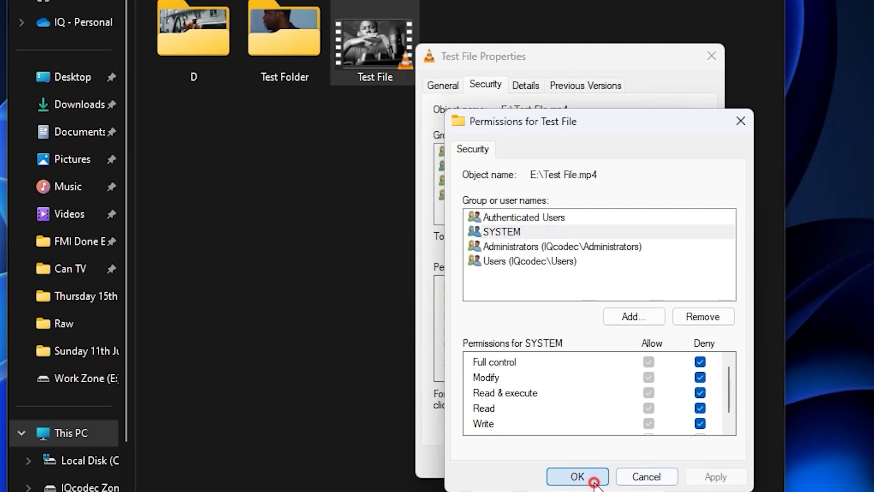
click(577, 476)
Deny full control on Test File to Administrators.
click(486, 182)
click(666, 240)
key(Down)
key(Down)
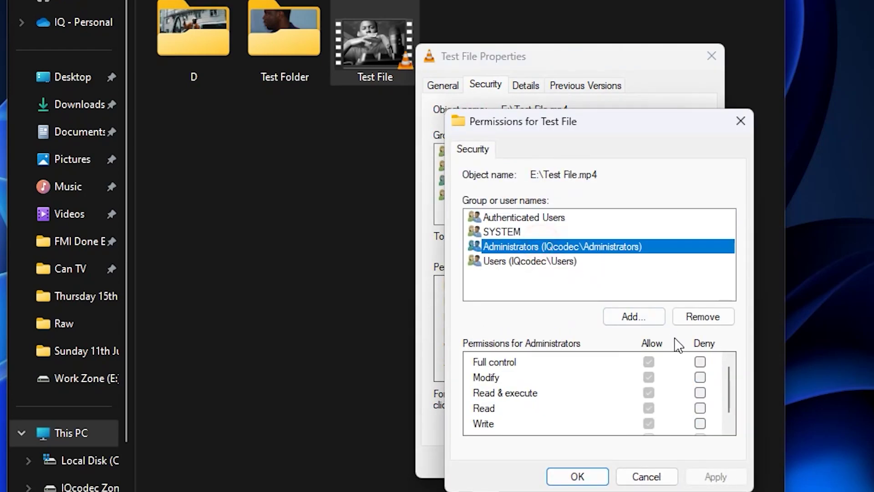
click(700, 361)
click(715, 476)
click(577, 476)
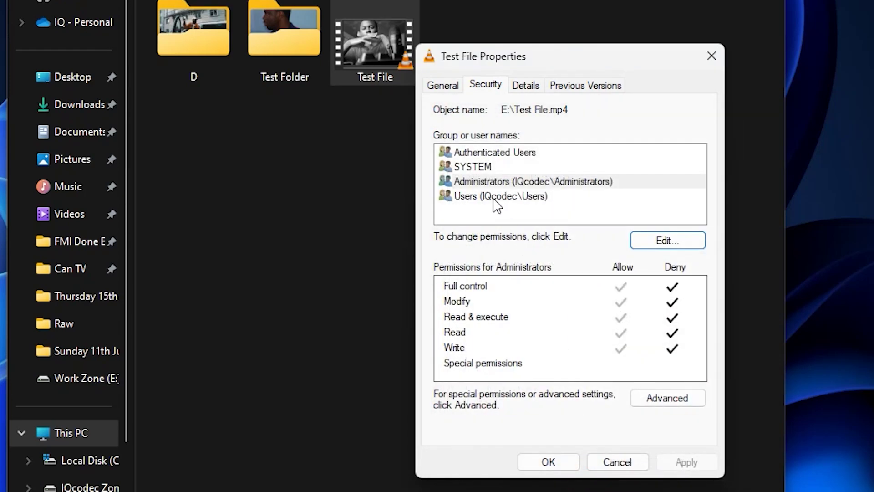
click(496, 196)
Deny full control on Test File to Users and close the editor.
click(666, 240)
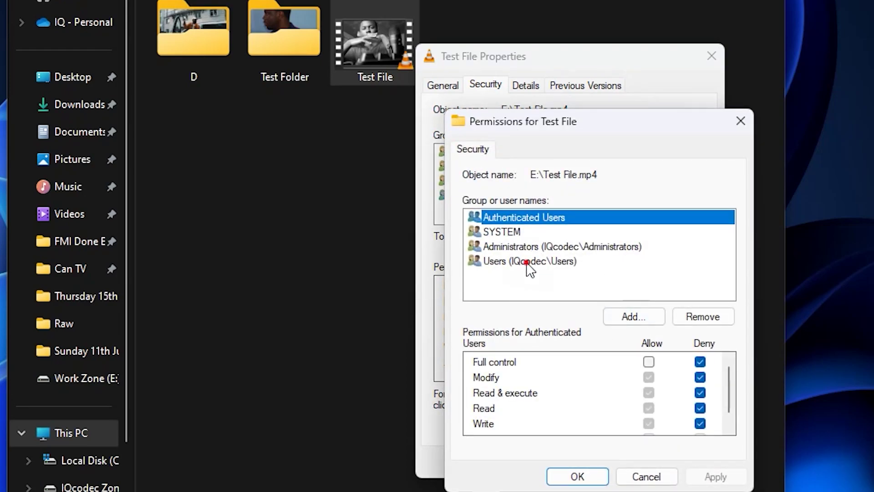
click(528, 262)
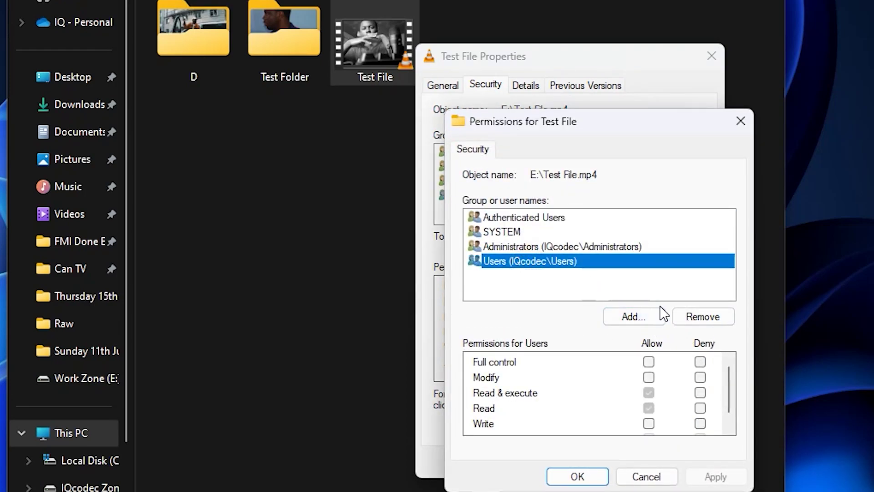
click(701, 361)
click(715, 476)
click(602, 477)
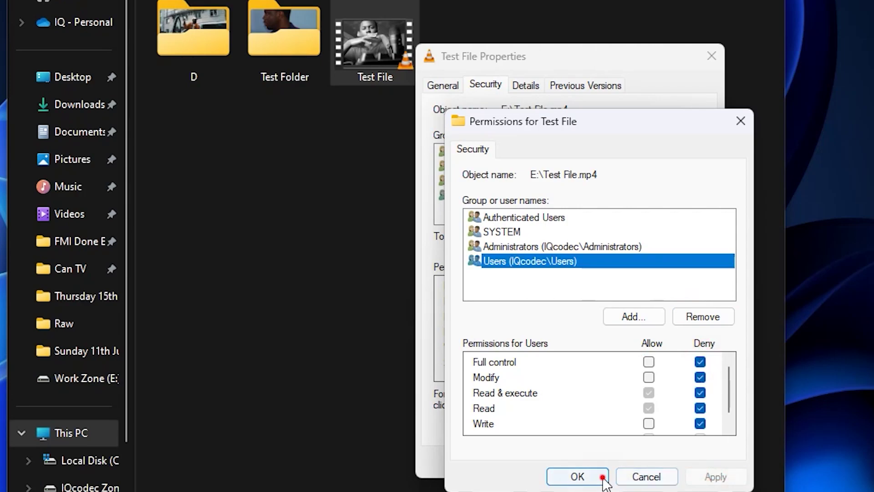
Close Test File's properties and reselect Test File on the E: drive.
click(559, 460)
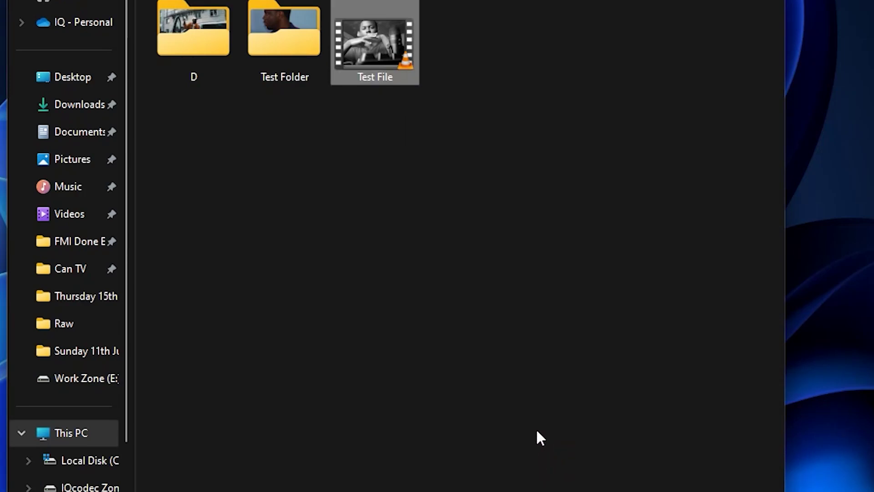
click(367, 250)
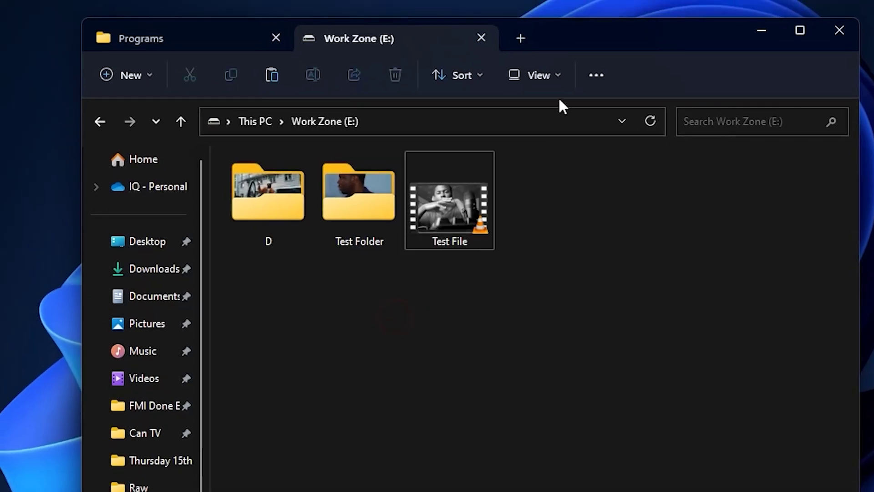
click(563, 40)
right_click(511, 206)
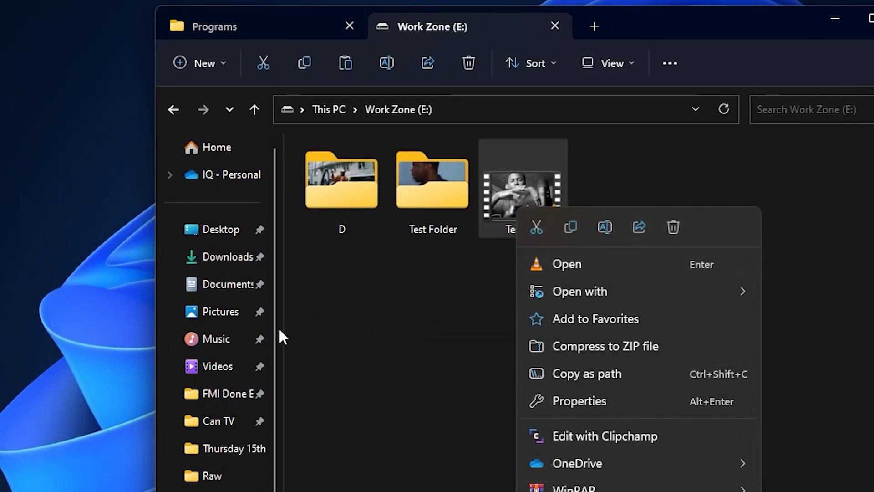
click(415, 336)
click(540, 204)
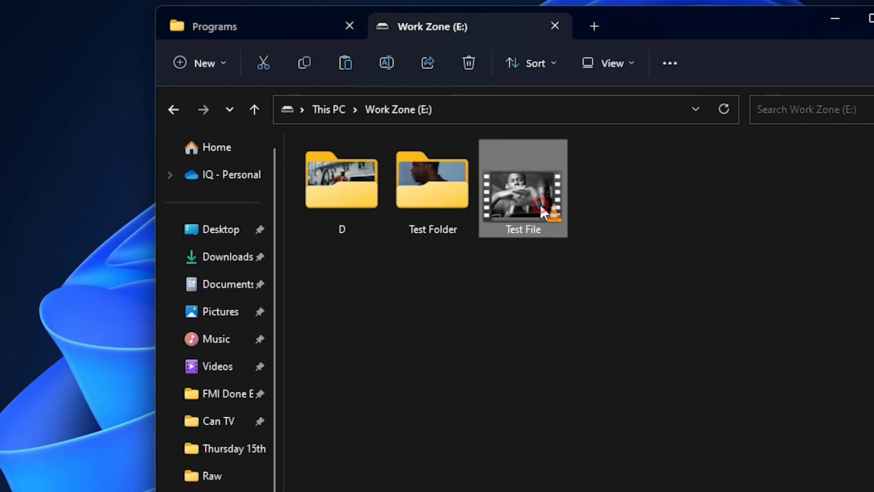
Try deleting Test File, retry the denied deletion twice, then cancel it.
key(Delete)
click(493, 201)
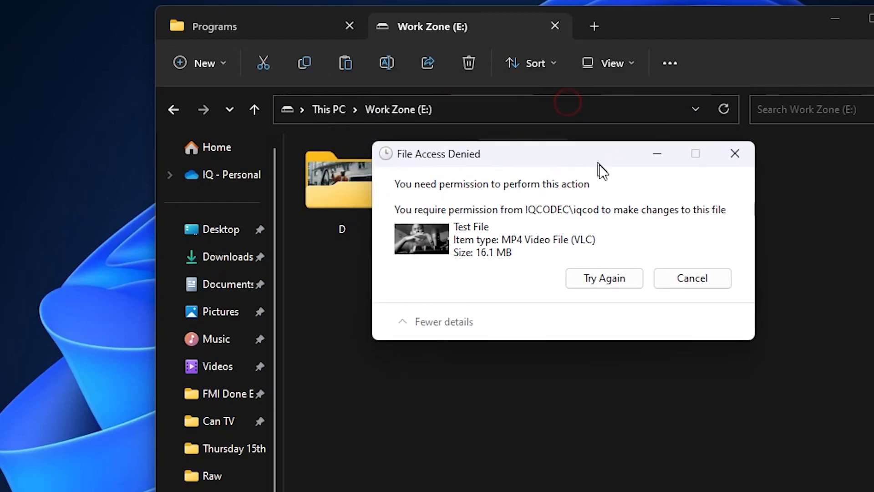
click(605, 292)
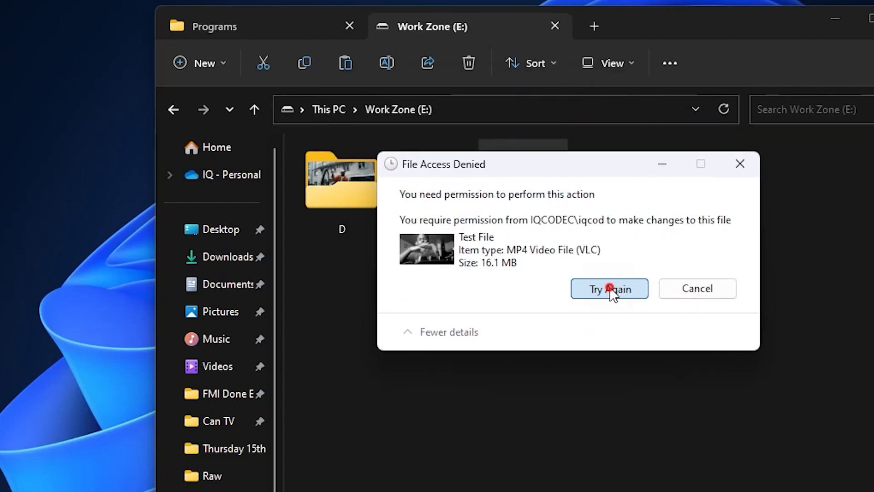
click(610, 290)
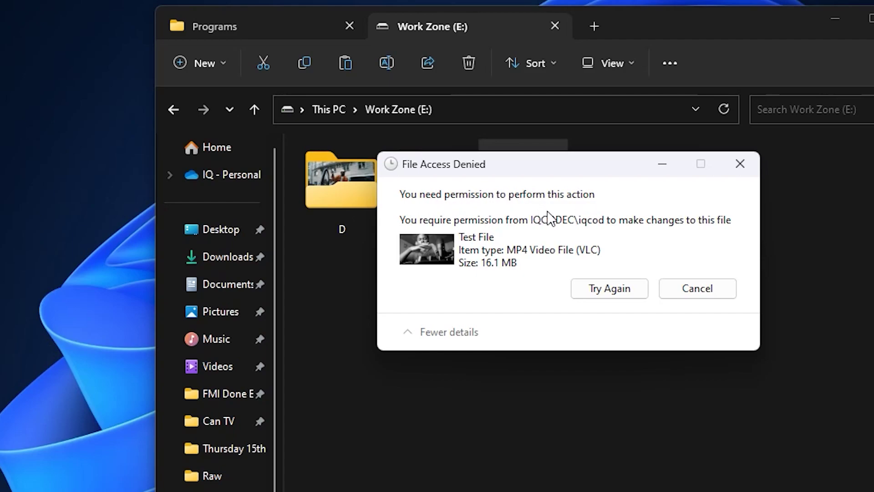
click(678, 299)
click(534, 335)
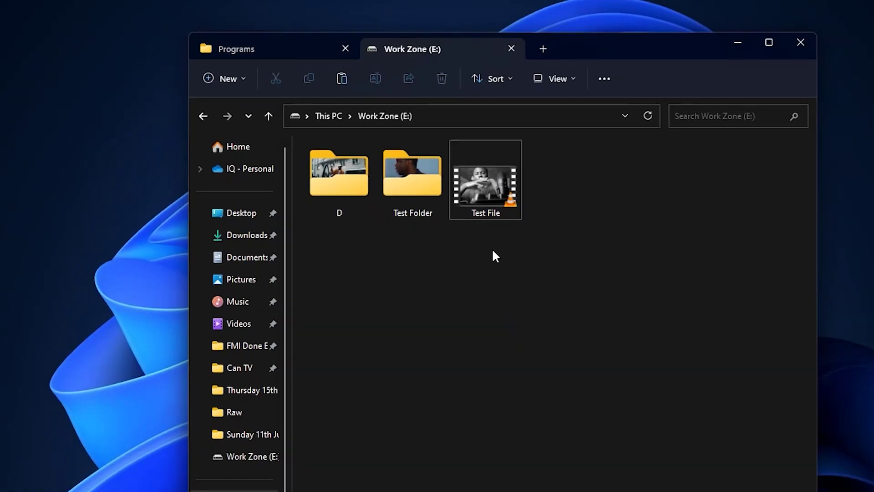
Close VLC and its error that Test File's input can't be opened.
click(433, 176)
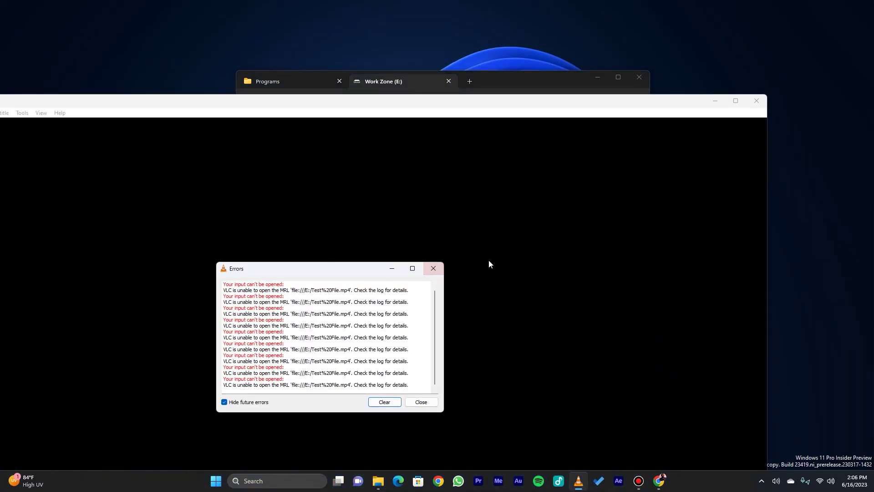
click(756, 102)
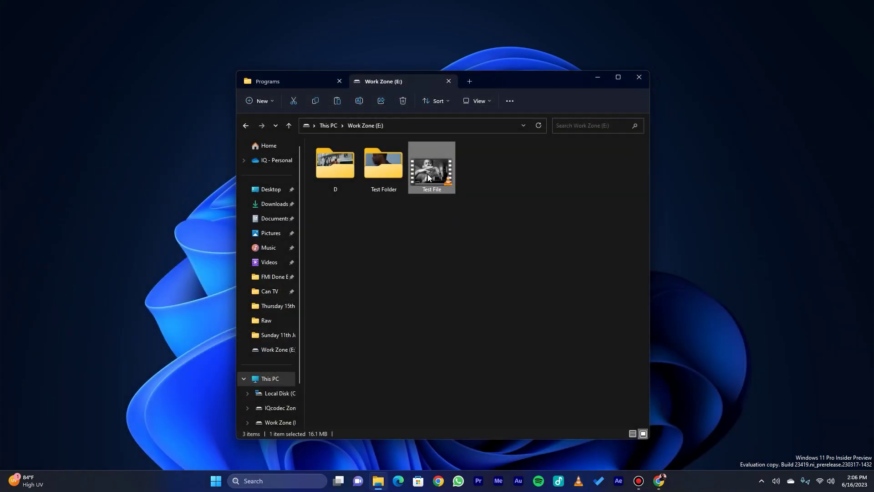
mouse_move(431, 167)
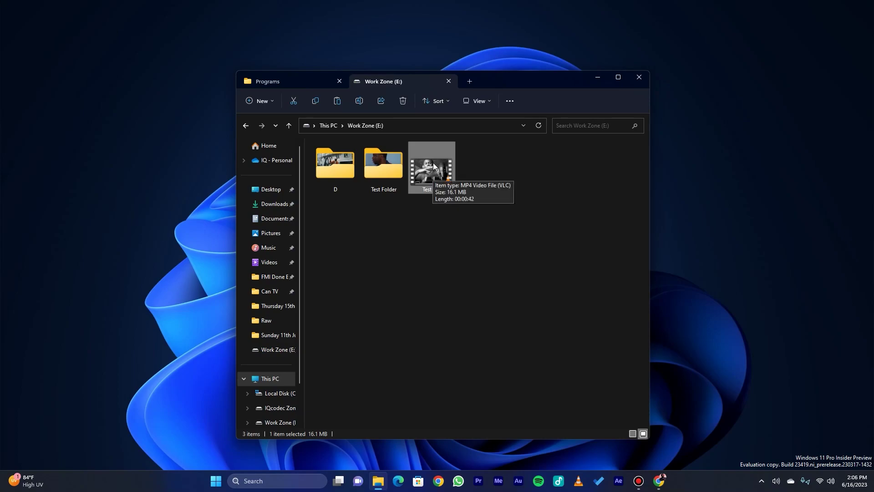
Open Test File's Security permissions and allow full control for Authenticated Users.
right_click(437, 172)
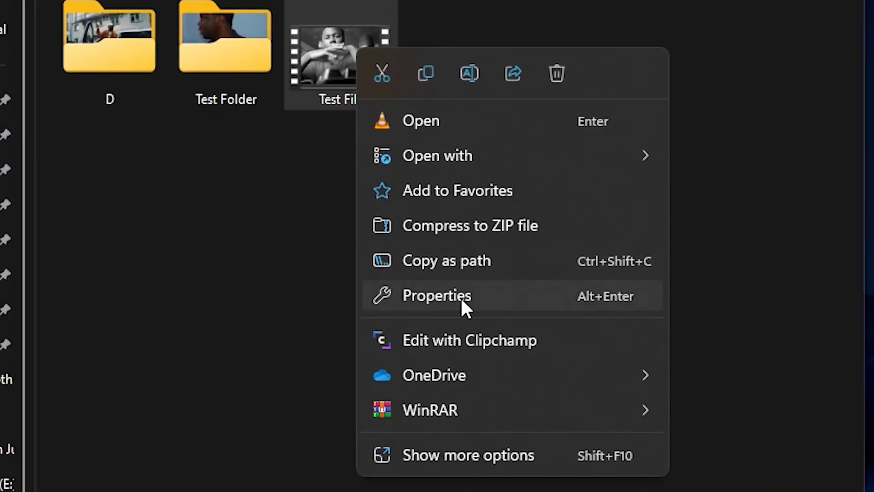
click(460, 297)
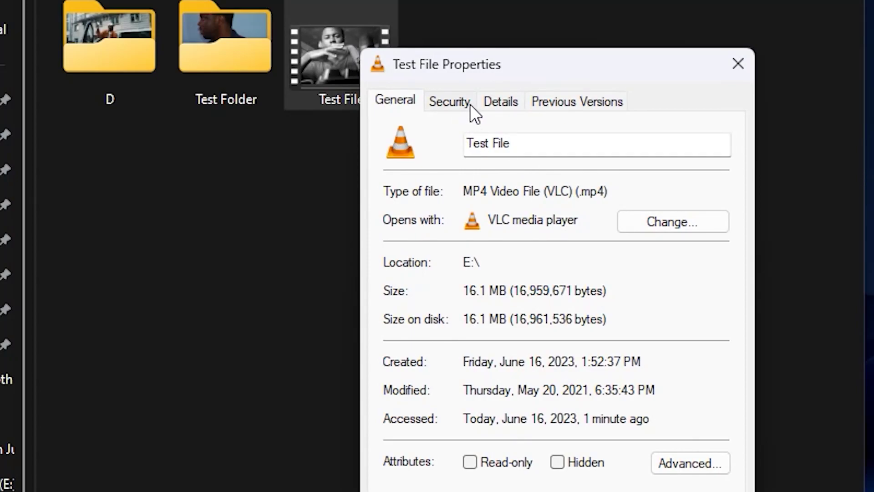
click(446, 112)
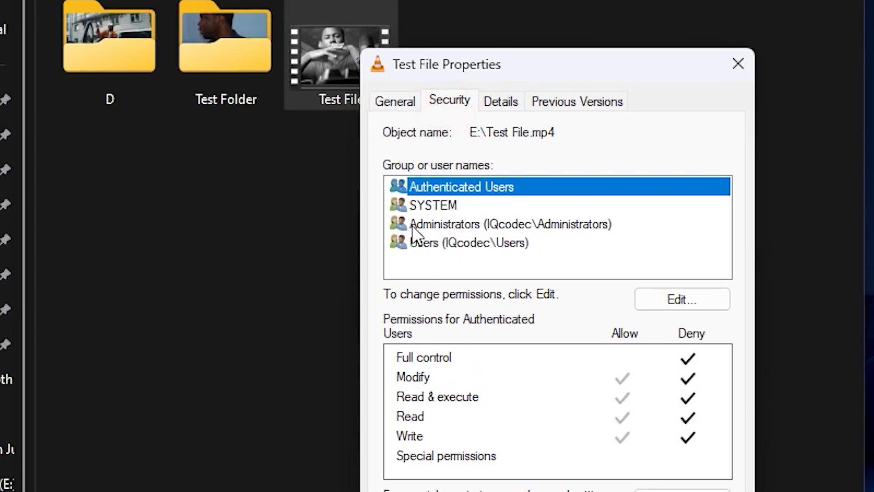
click(646, 223)
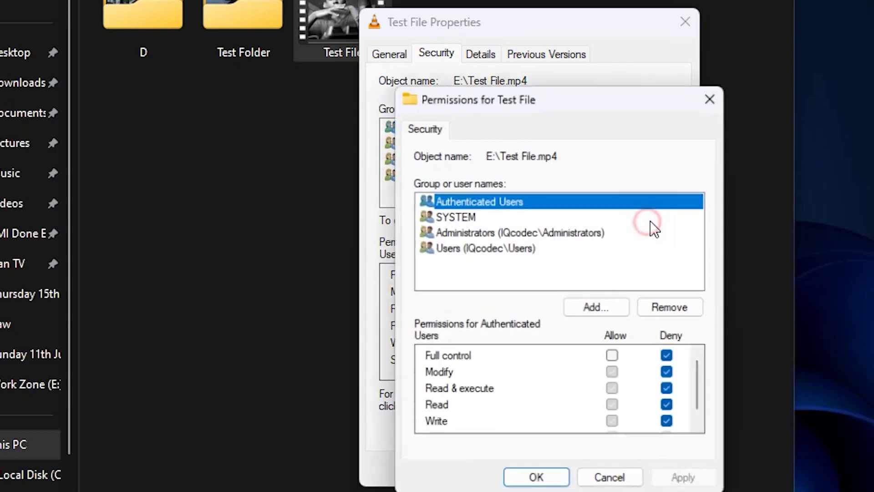
click(615, 359)
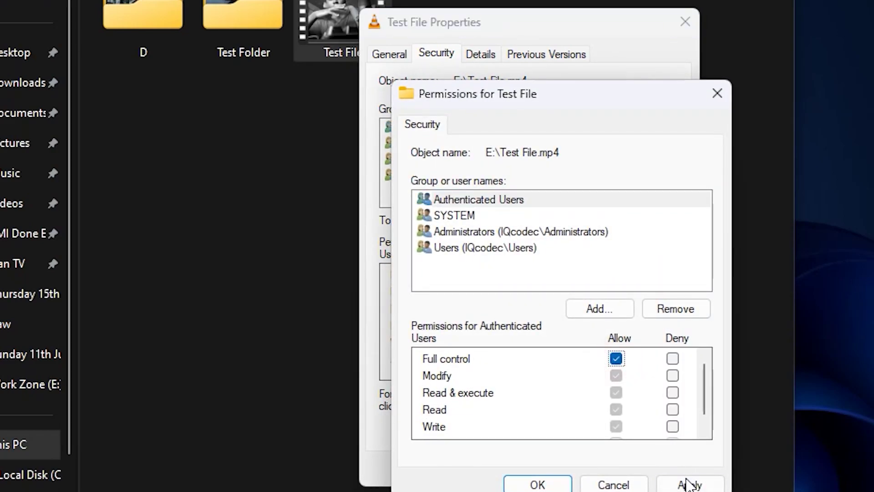
click(688, 484)
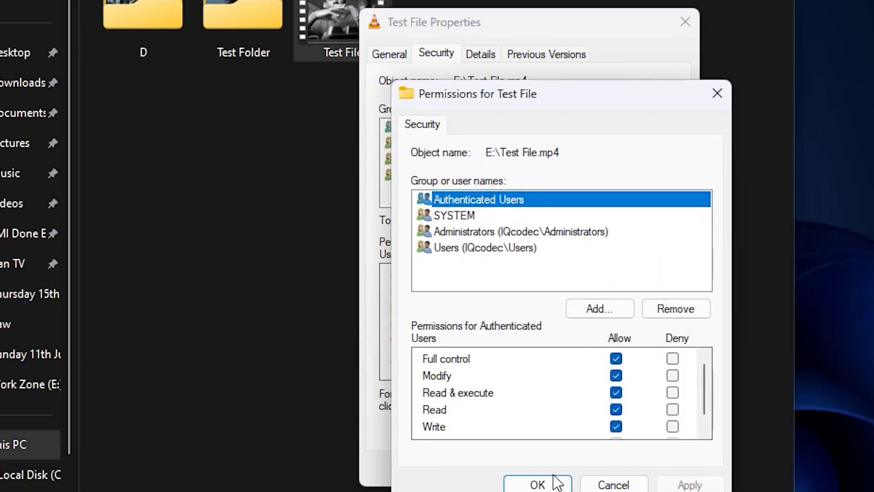
click(537, 483)
Clear SYSTEM's Full control, Modify, Read & execute, Read and Write denies.
click(427, 144)
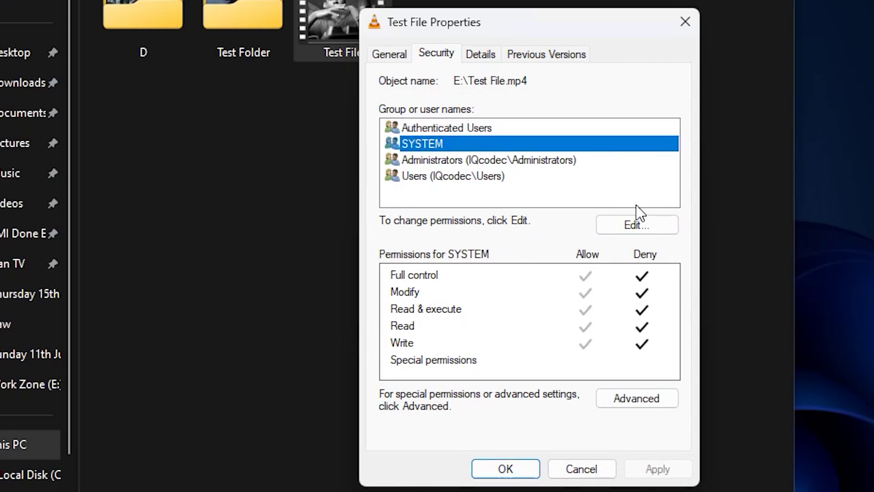
click(636, 223)
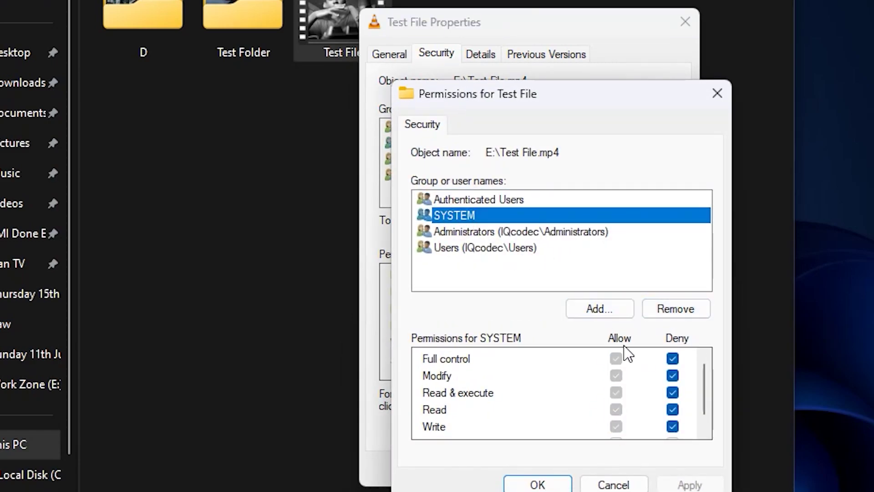
click(671, 358)
click(672, 375)
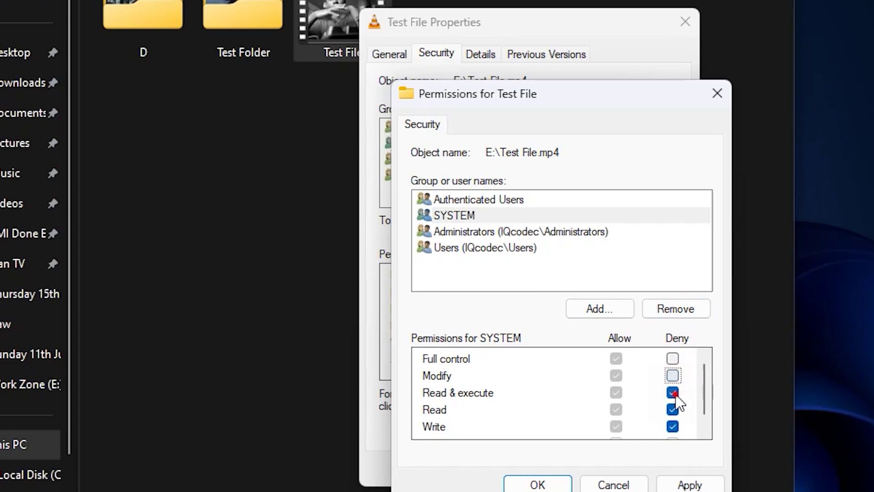
click(672, 391)
click(672, 408)
click(672, 426)
click(526, 214)
click(689, 485)
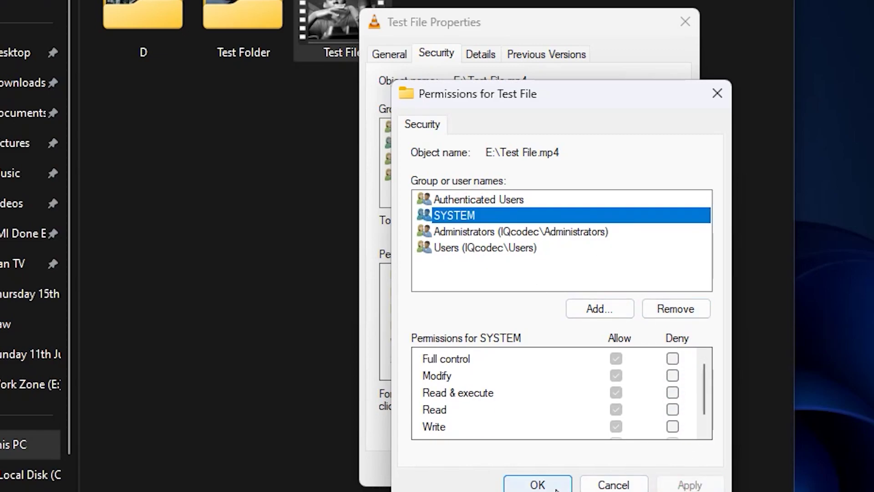
Clear Administrators' Full control, Modify, Read & execute, Read and Write denies.
click(537, 484)
click(632, 225)
click(519, 231)
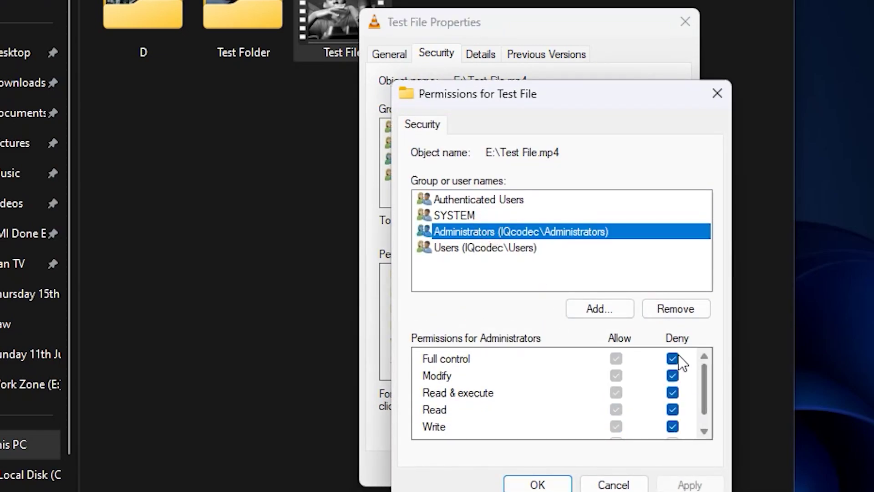
click(671, 358)
click(672, 375)
click(672, 391)
click(671, 409)
click(672, 426)
Allow full control for Users and close Test File's properties.
click(537, 484)
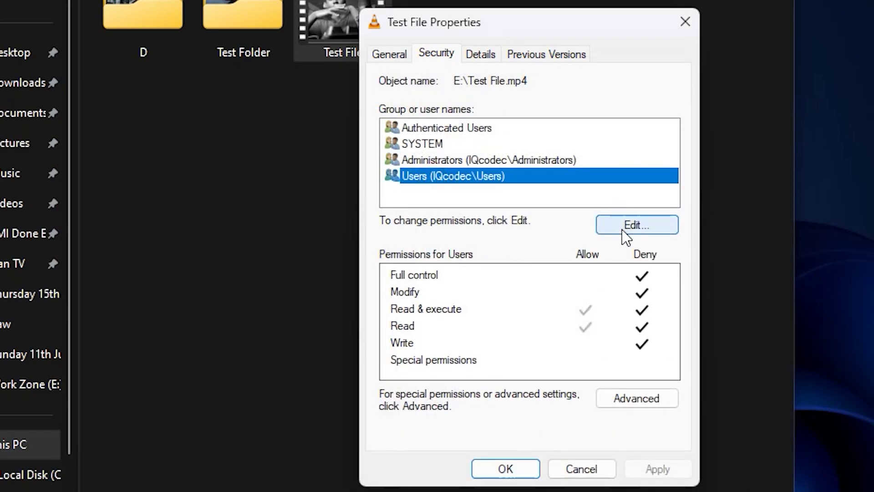
click(633, 224)
click(615, 358)
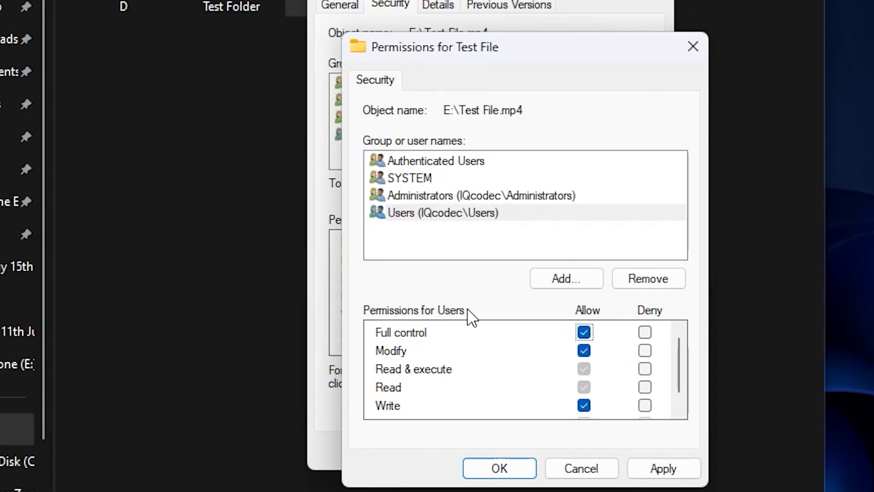
click(677, 464)
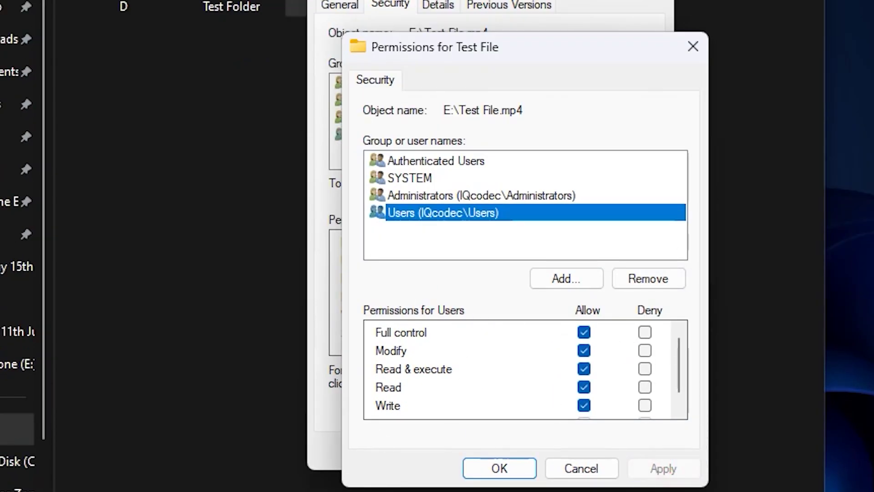
click(499, 468)
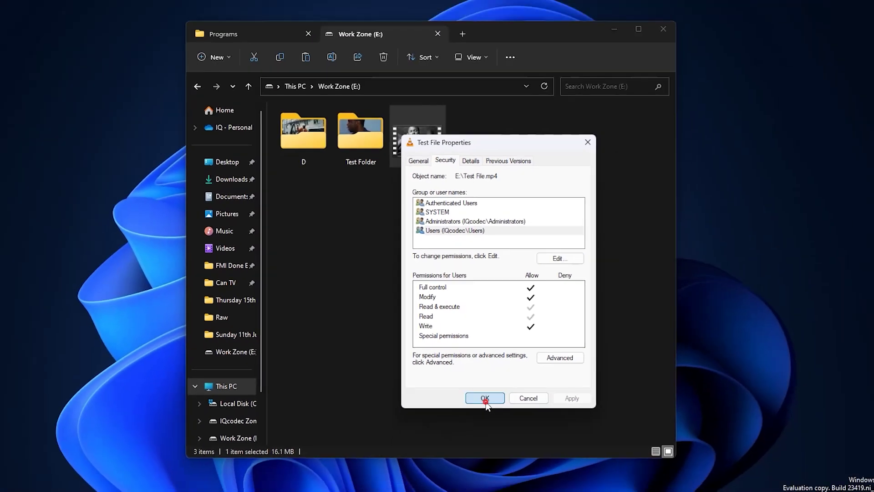
click(485, 399)
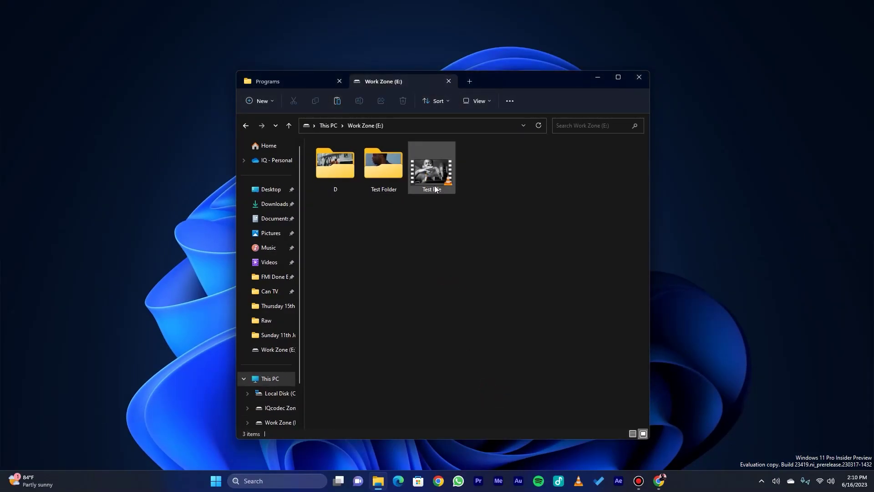
Play Test File to confirm it now opens, then close the video.
double_click(435, 189)
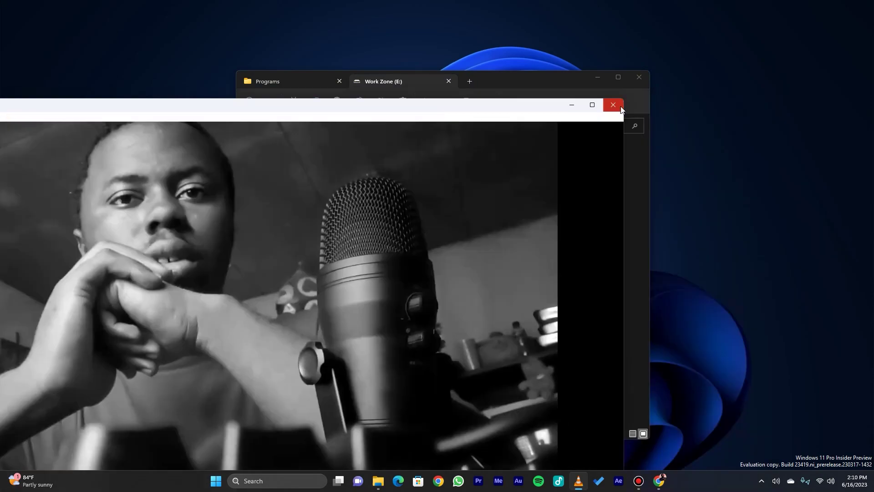
click(621, 108)
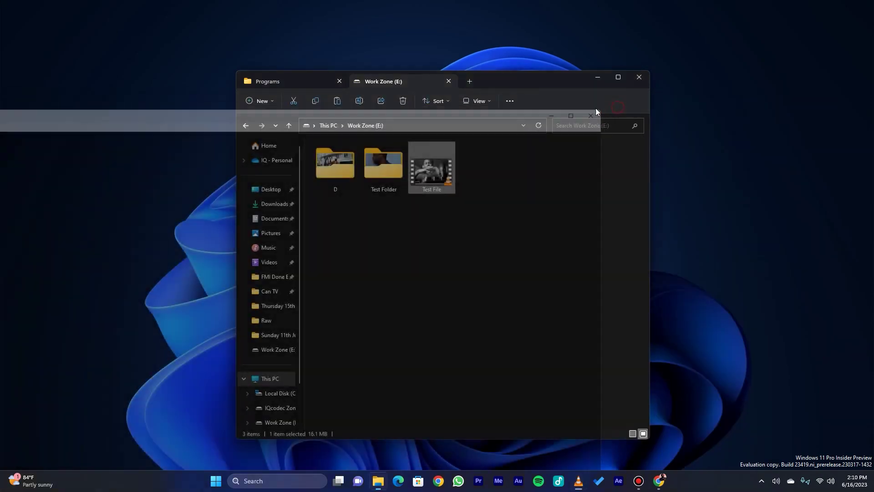
click(376, 175)
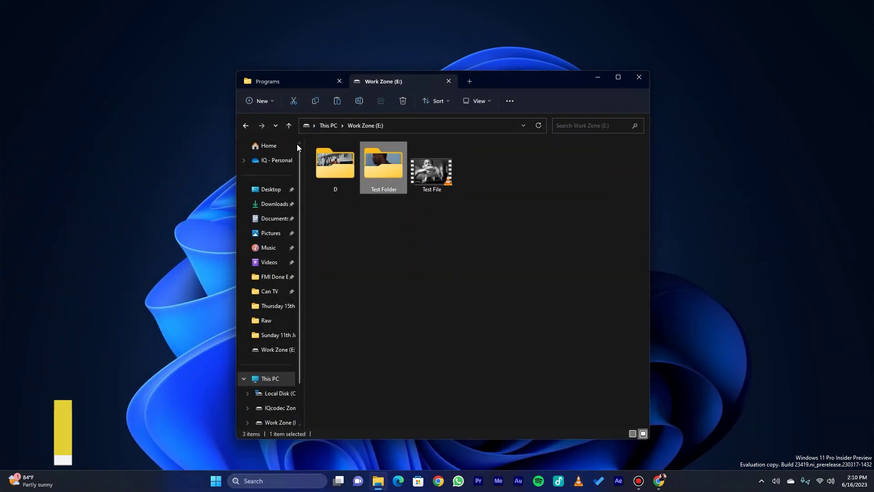
Run the NH Folder Hider and Locker installer from Programs, accept the license, and finish.
click(281, 80)
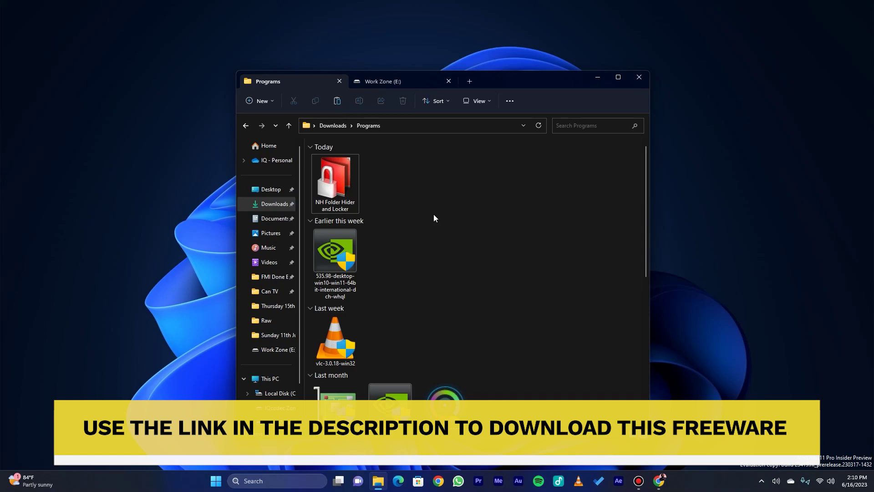
click(340, 190)
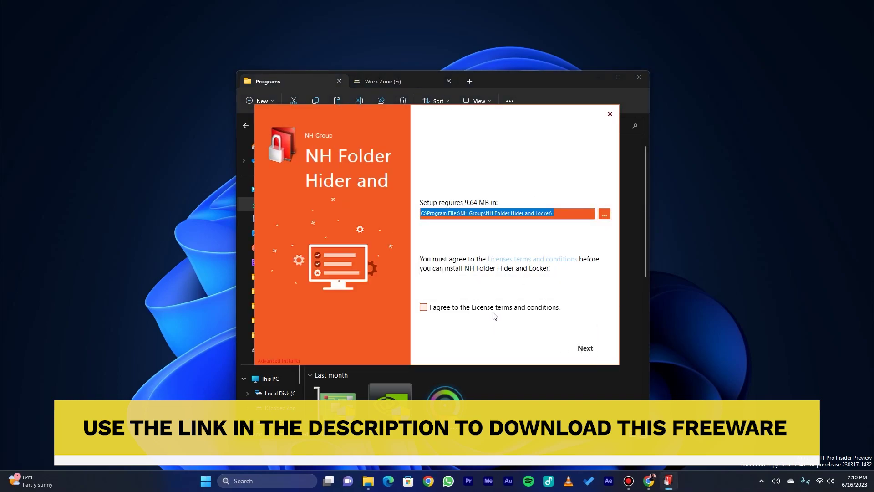
click(494, 307)
click(585, 348)
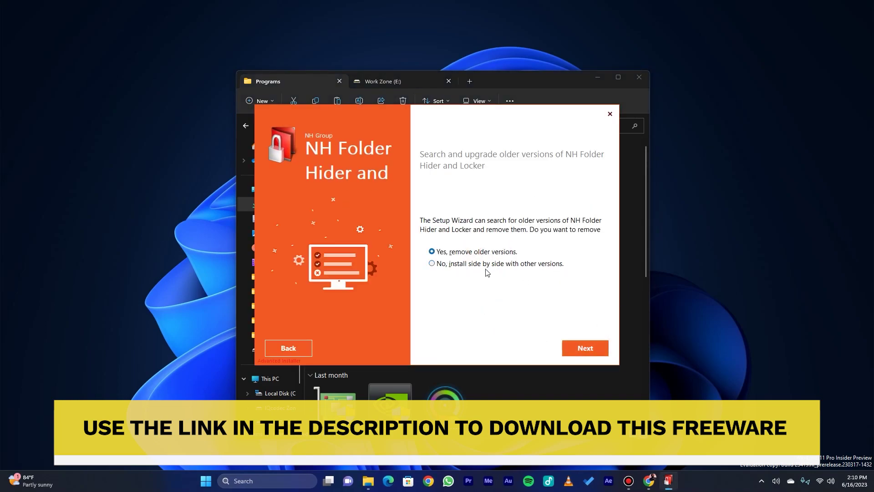
click(583, 348)
click(587, 353)
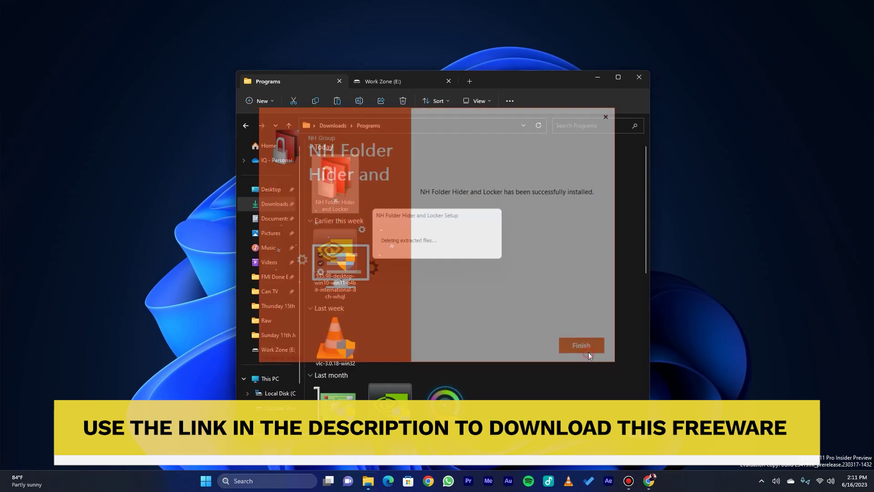
key(super)
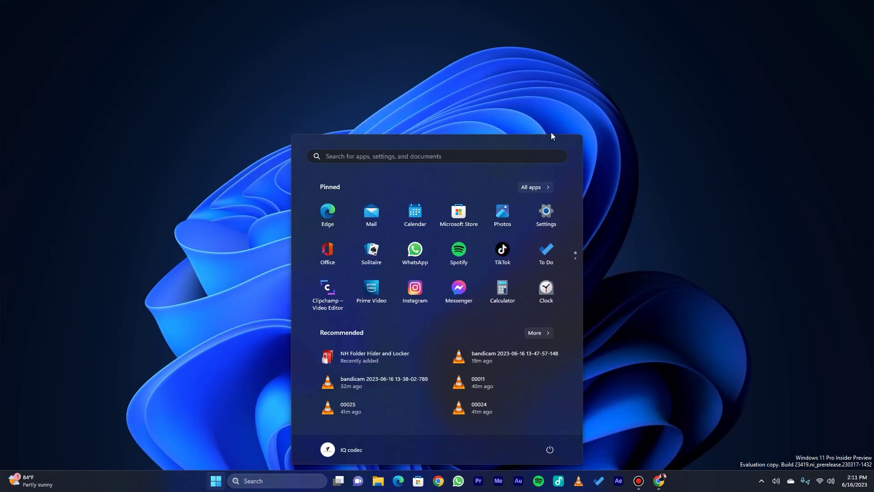
click(397, 356)
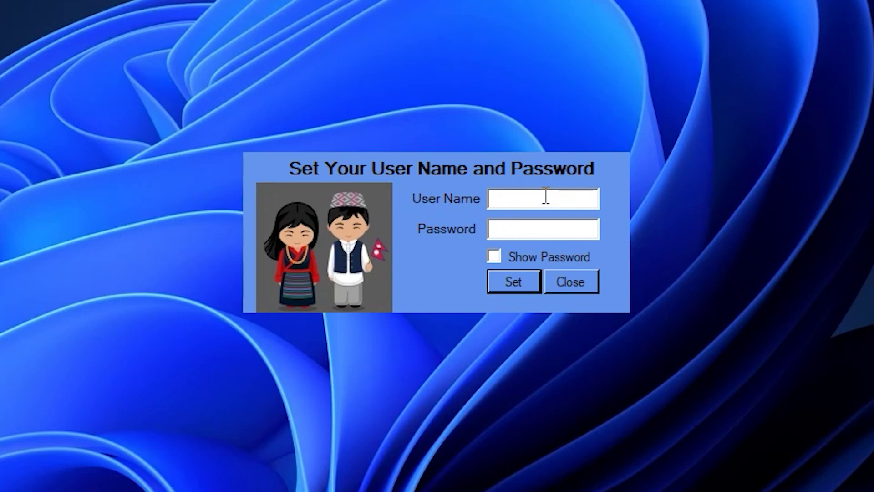
click(540, 228)
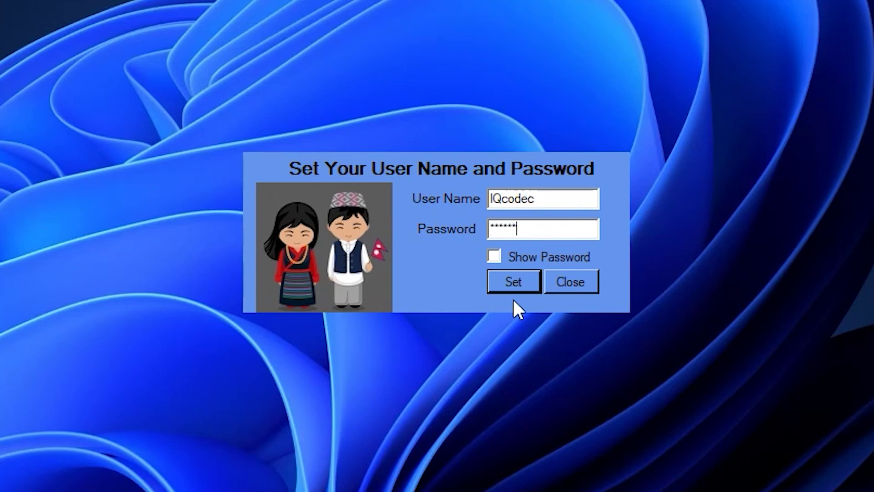
click(517, 281)
click(522, 309)
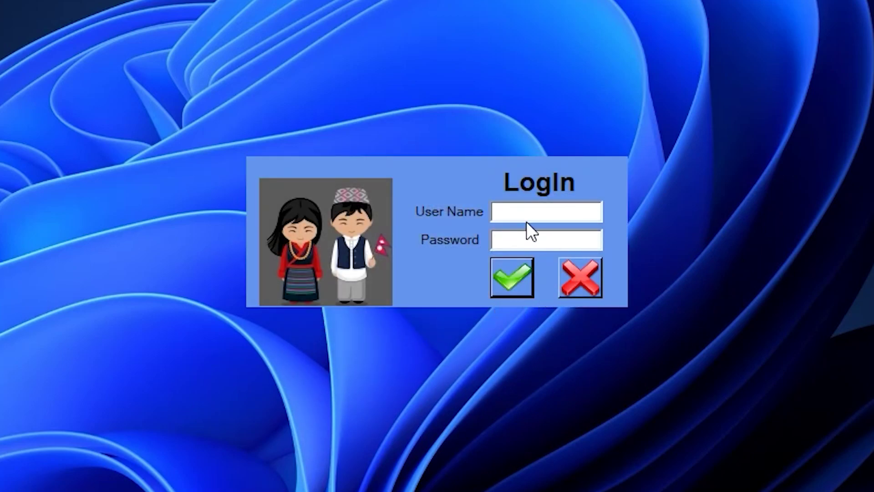
click(519, 269)
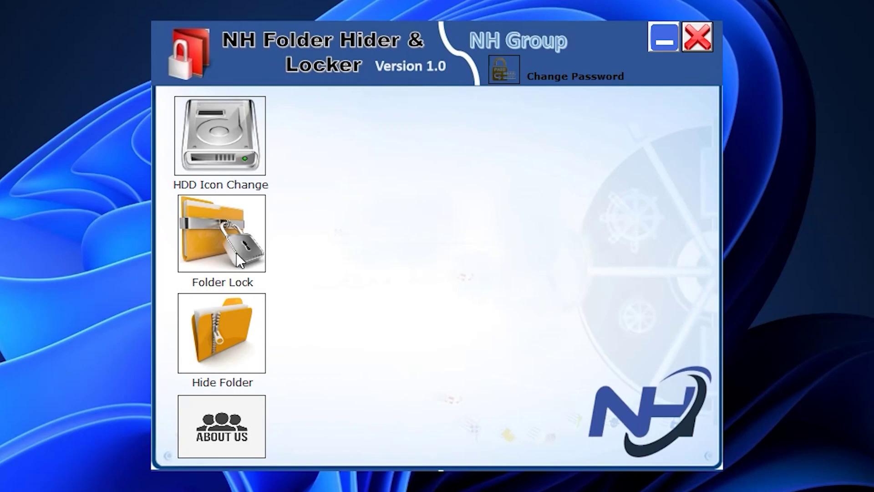
Open Folder Lock's folder browser and check Test Folder on Work Zone (E:) in Explorer.
click(226, 241)
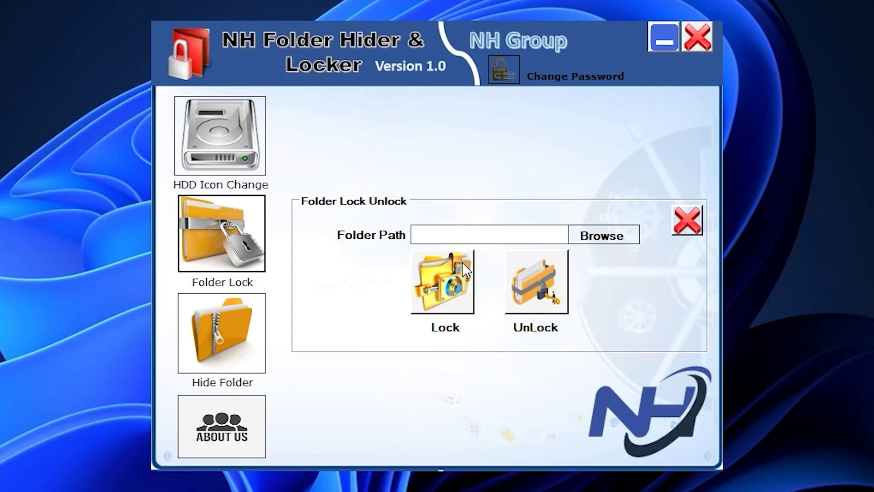
click(603, 237)
scroll(401, 291, down, 2)
scroll(400, 273, down, 3)
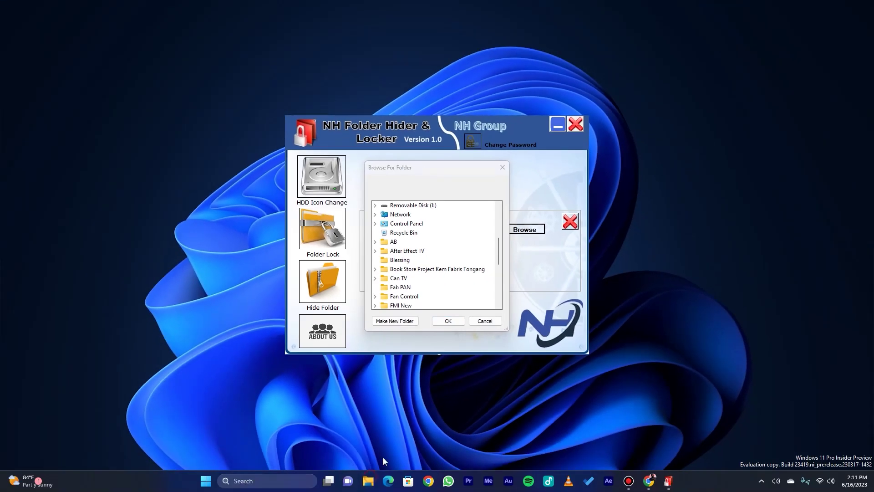
click(368, 480)
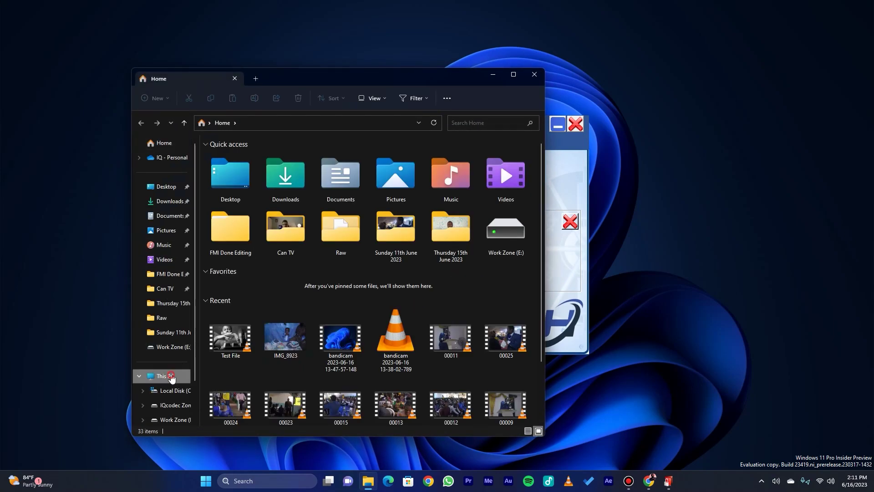
click(171, 377)
double_click(223, 191)
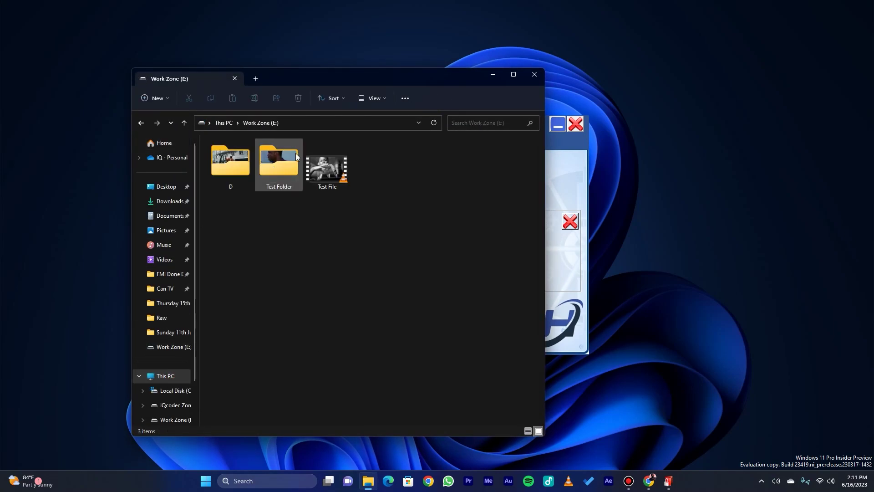
click(282, 173)
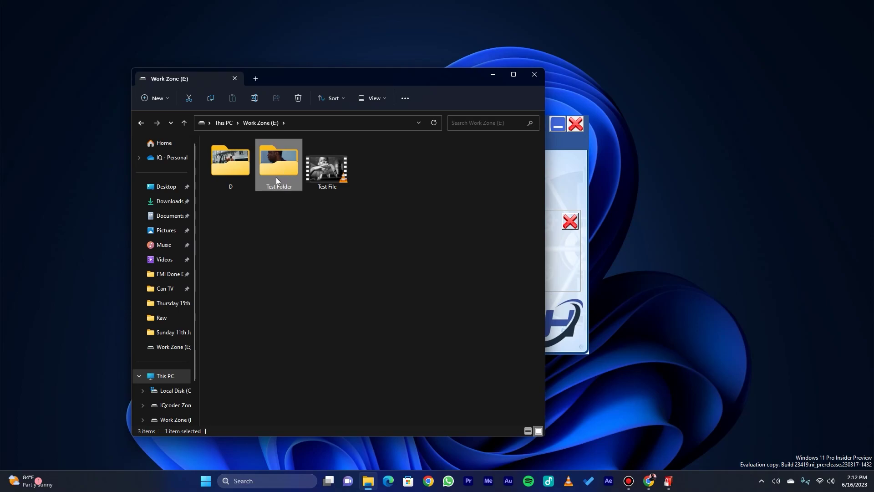
mouse_move(277, 164)
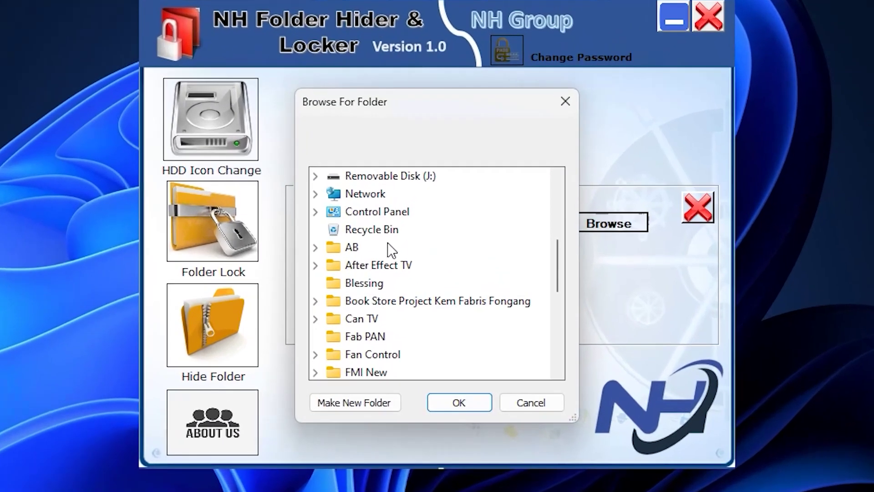
Choose This PC > Work Zone (E:) > Test Folder in Browse For Folder and lock it.
scroll(410, 313, down, 1)
scroll(409, 303, down, 5)
scroll(409, 307, up, 10)
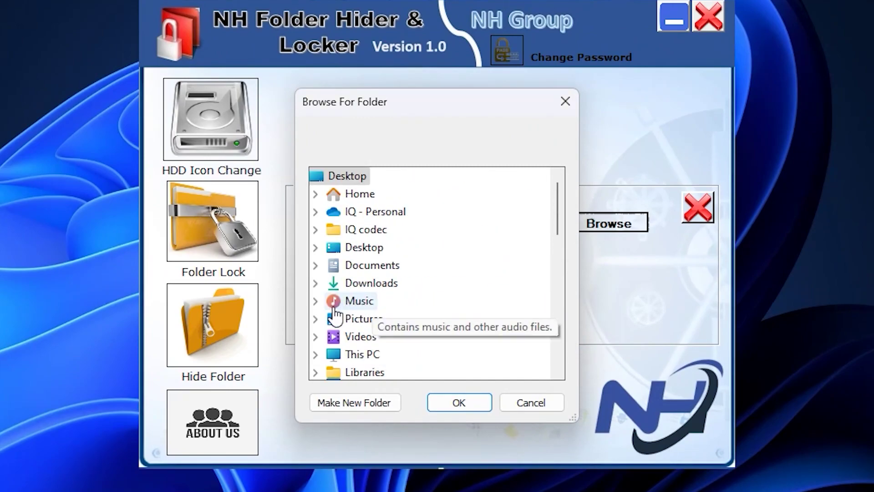
scroll(337, 314, down, 2)
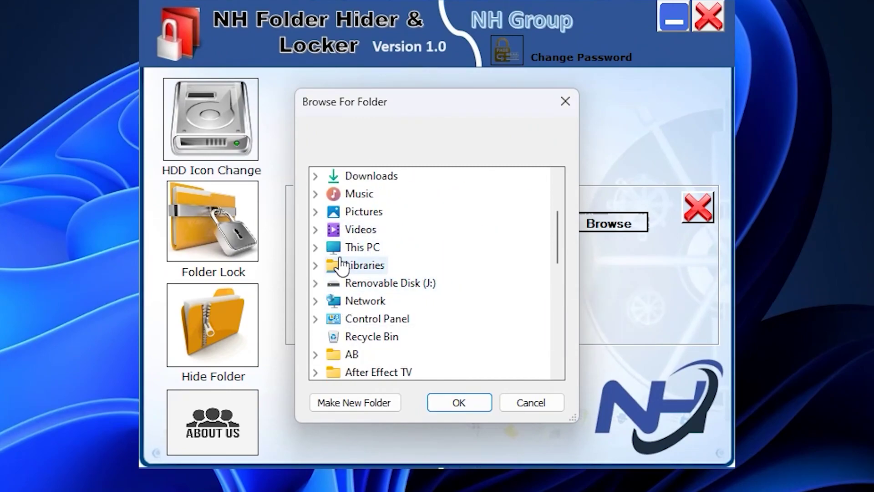
click(315, 247)
double_click(387, 300)
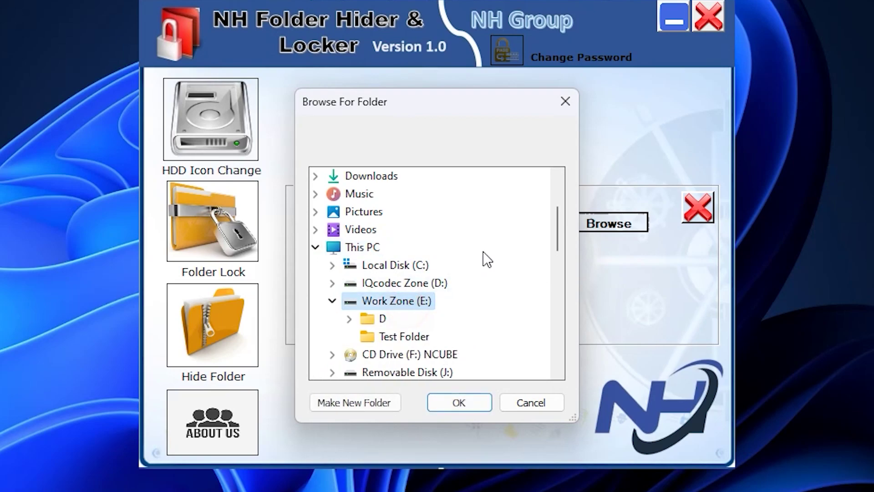
scroll(487, 259, down, 2)
click(387, 229)
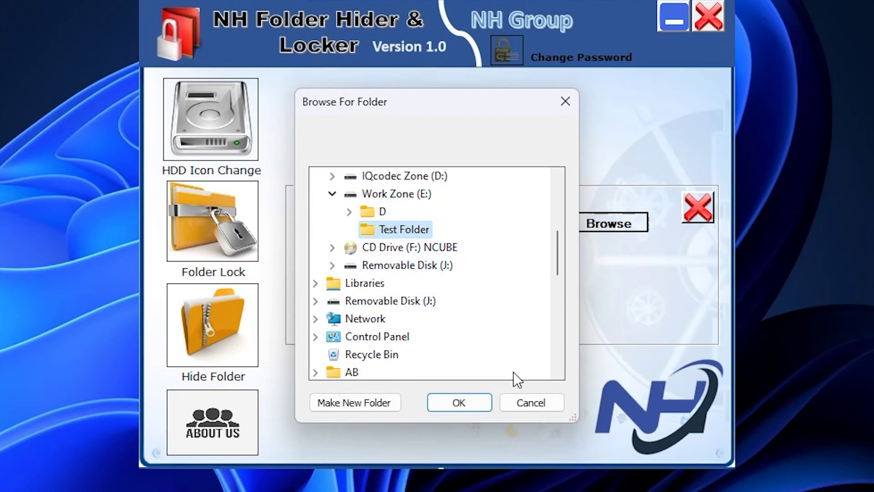
click(469, 402)
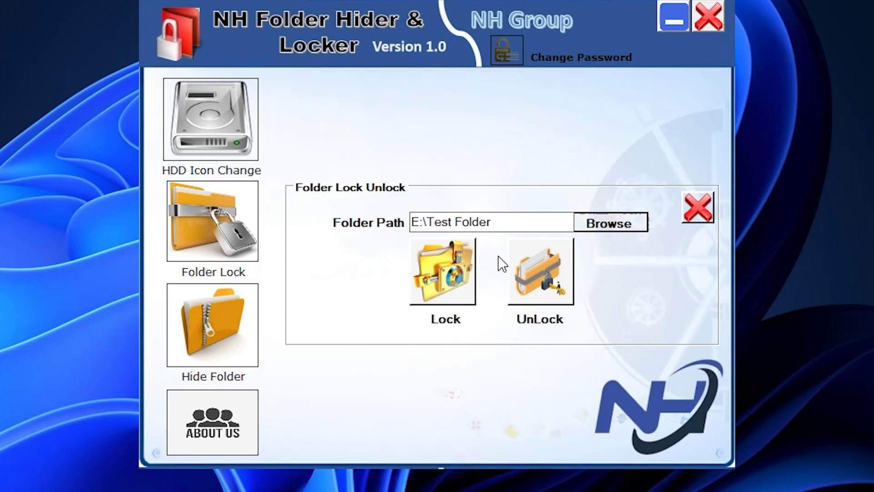
click(455, 269)
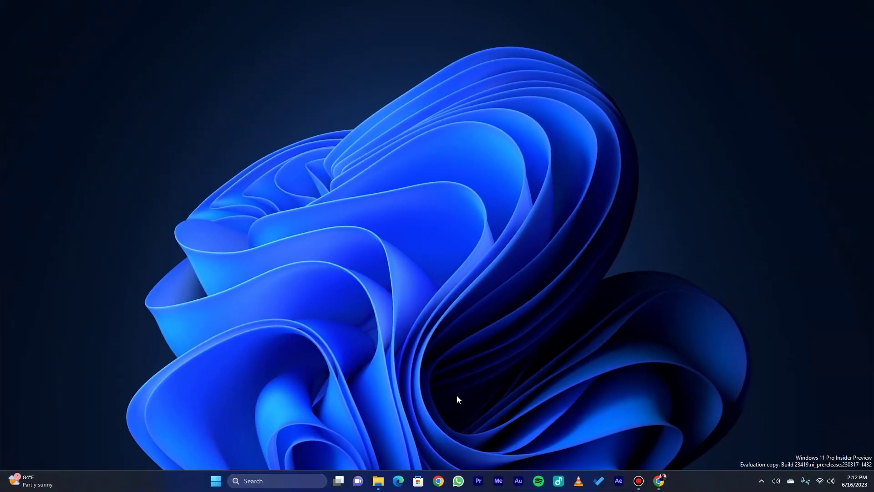
Try deleting the locked Test Folder, retry the denied deletion, then cancel.
click(381, 482)
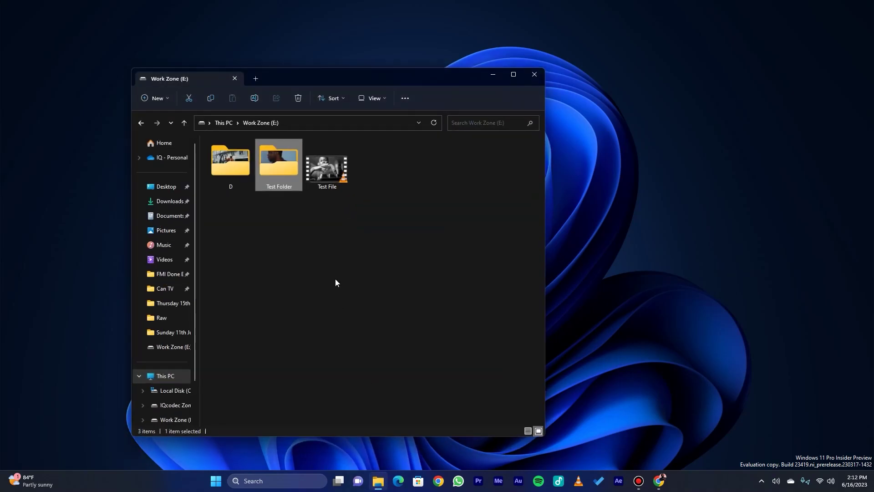
right_click(277, 186)
click(263, 163)
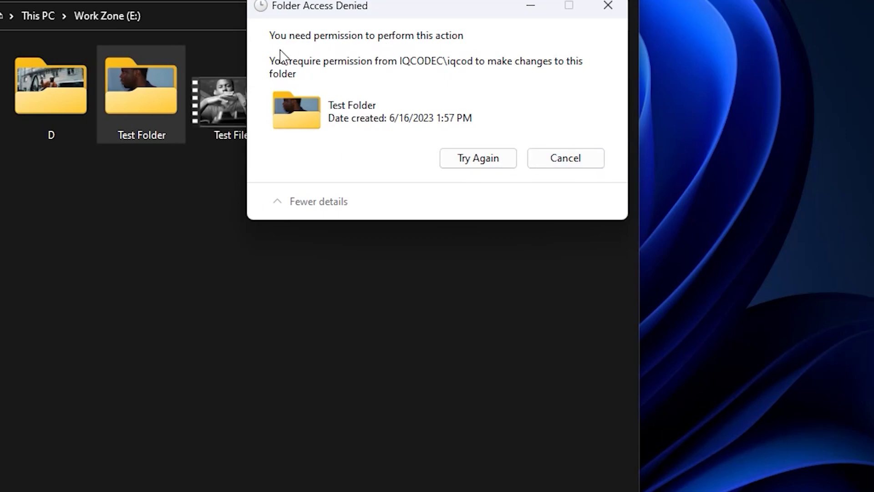
click(471, 159)
click(479, 165)
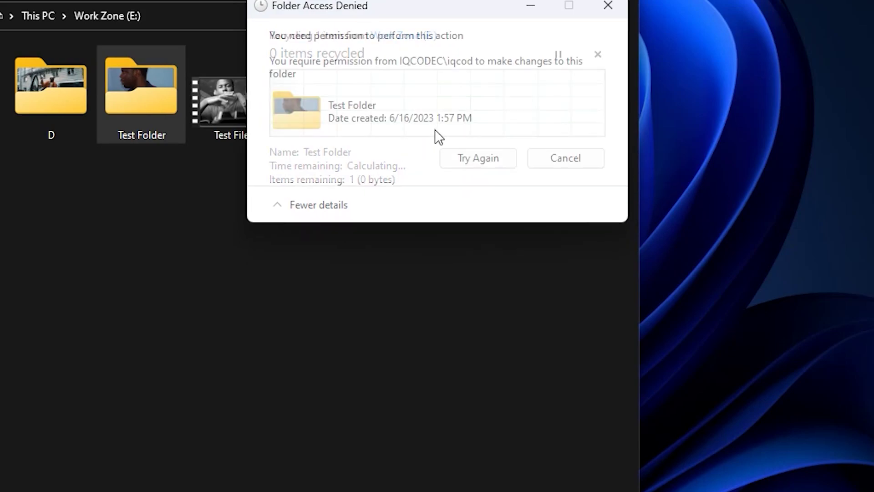
click(462, 158)
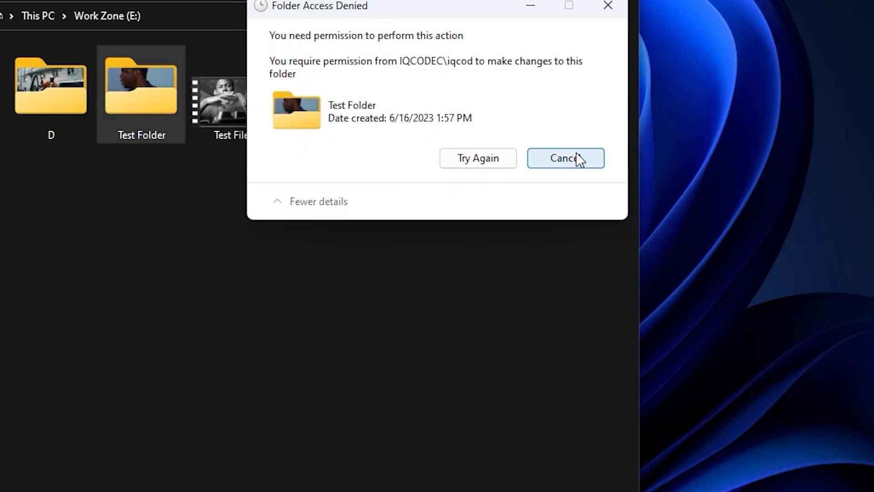
click(569, 162)
Attempt to open the locked Test Folder, dismiss the denial, and minimize Explorer.
double_click(158, 124)
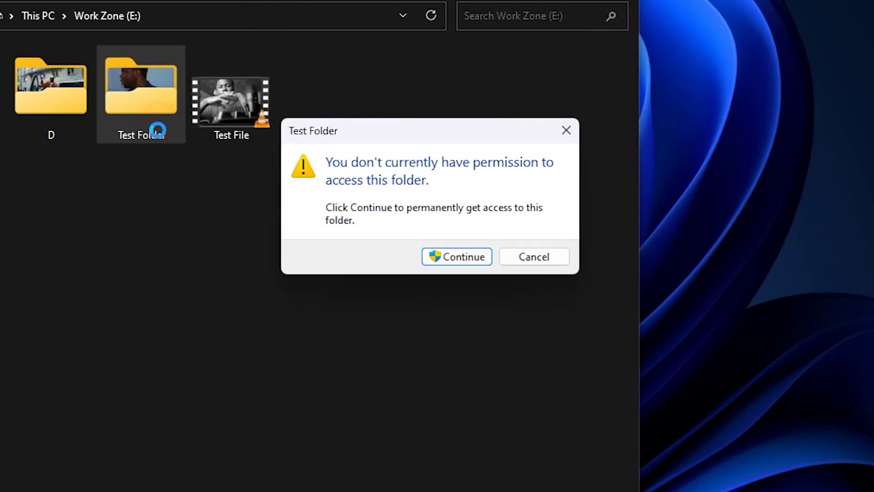
click(471, 262)
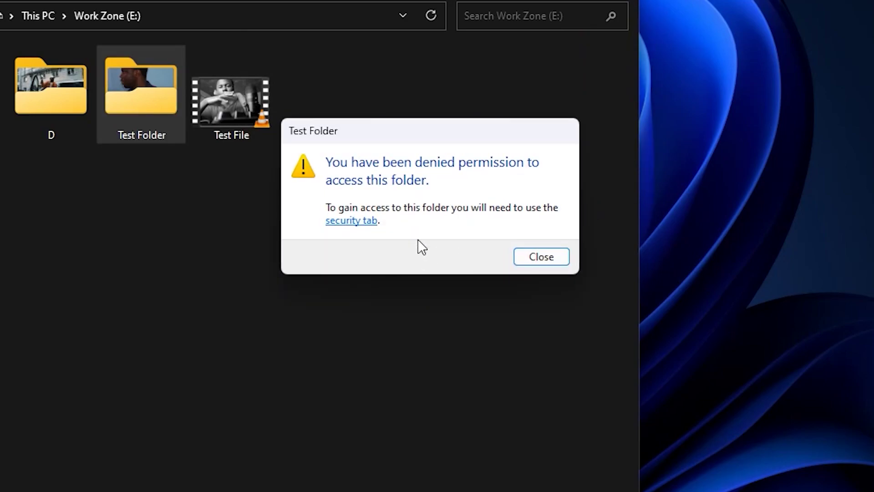
click(540, 259)
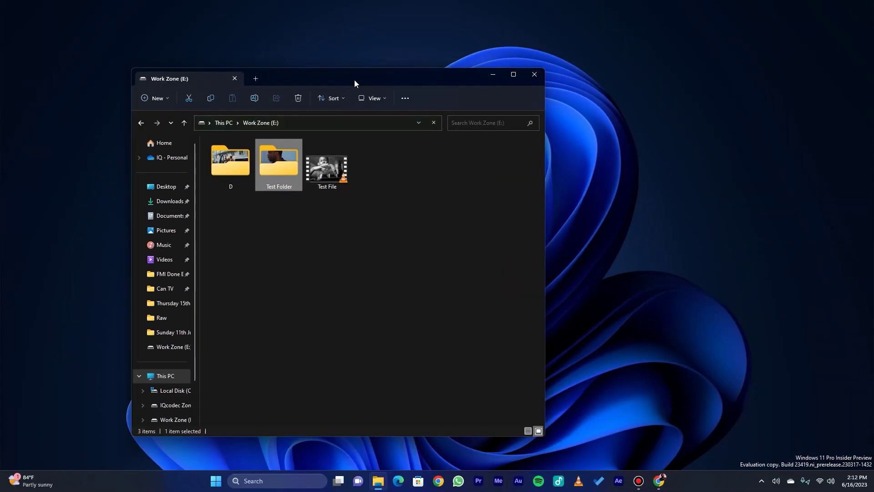
drag(354, 80, 607, 85)
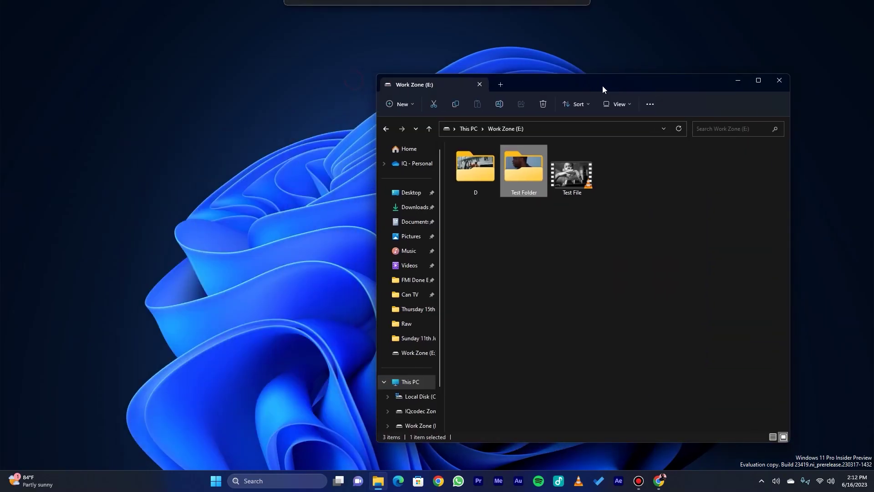
click(744, 82)
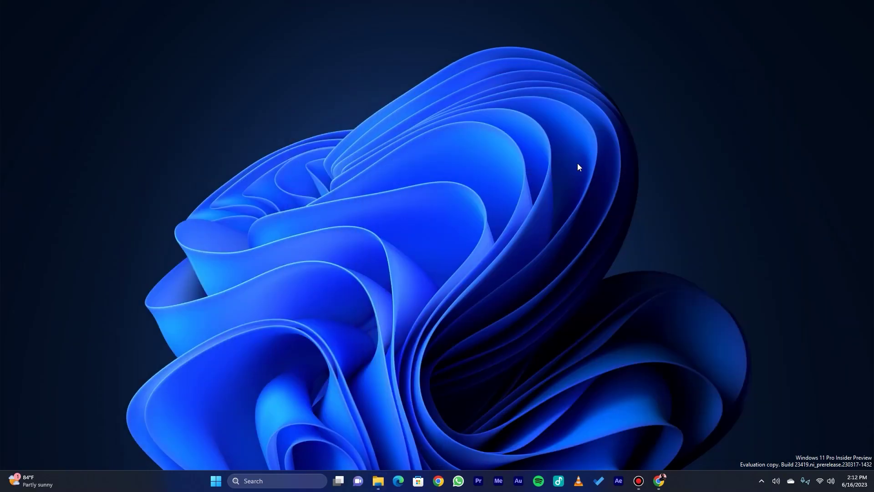
Launch NH Folder Hider & Locker from the Start menu and log in.
key(super)
click(400, 358)
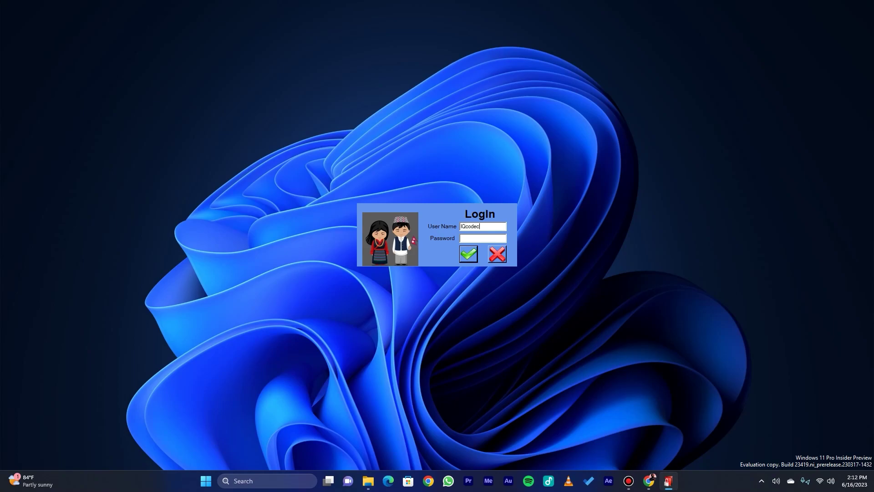
key(Return)
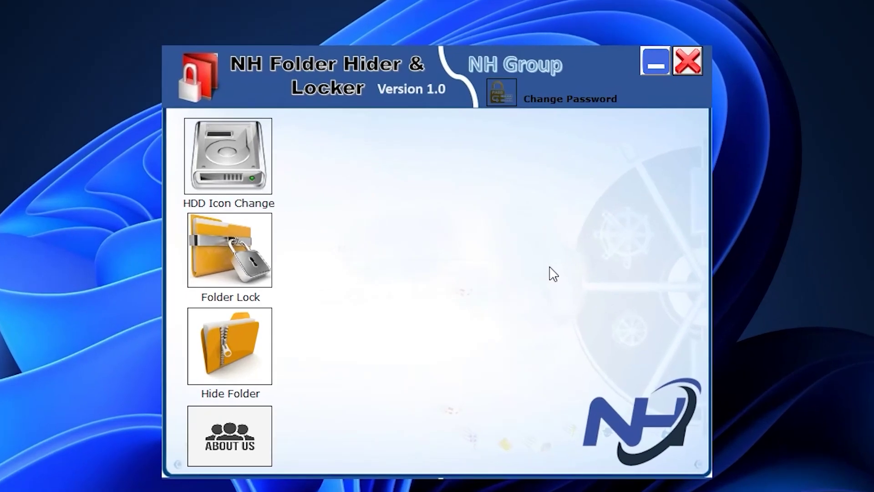
In Folder Lock, select E:\Test Folder, unlock it and acknowledge the confirmation.
click(225, 259)
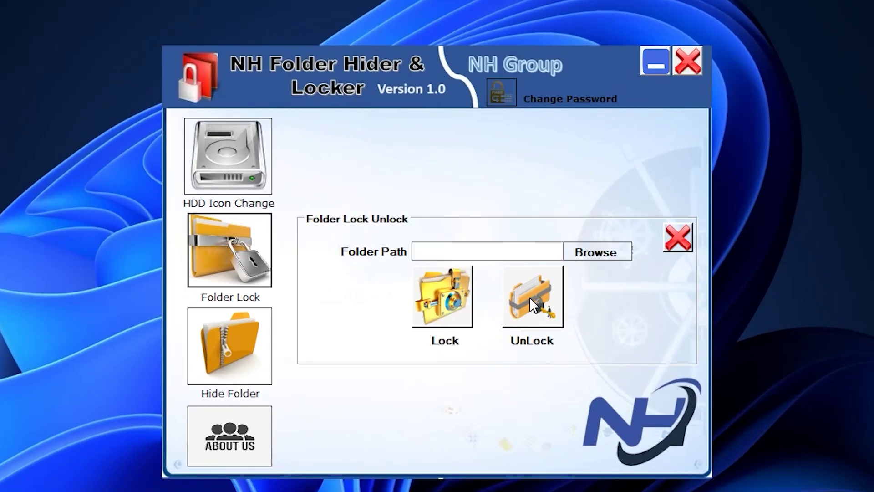
click(596, 252)
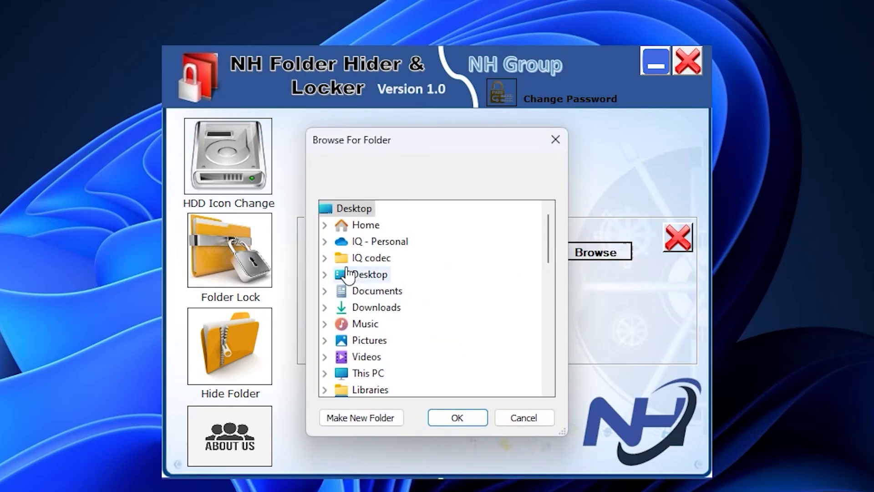
scroll(346, 270, down, 1)
scroll(350, 255, down, 2)
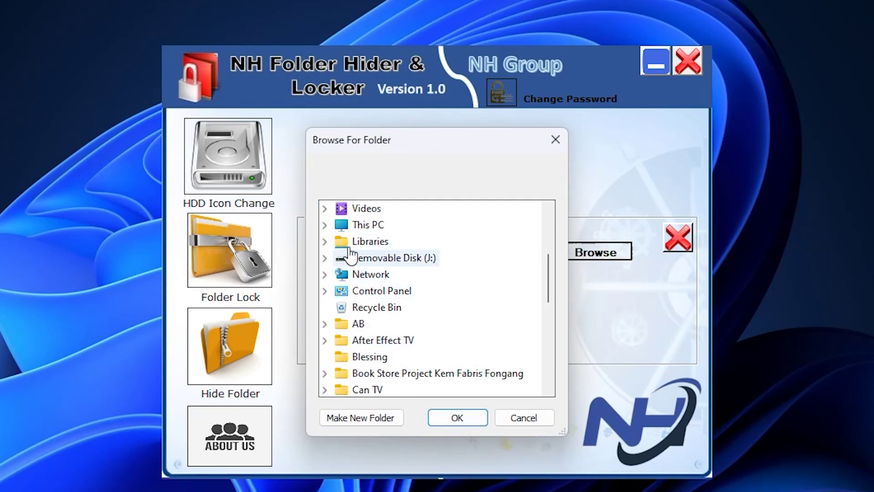
click(325, 225)
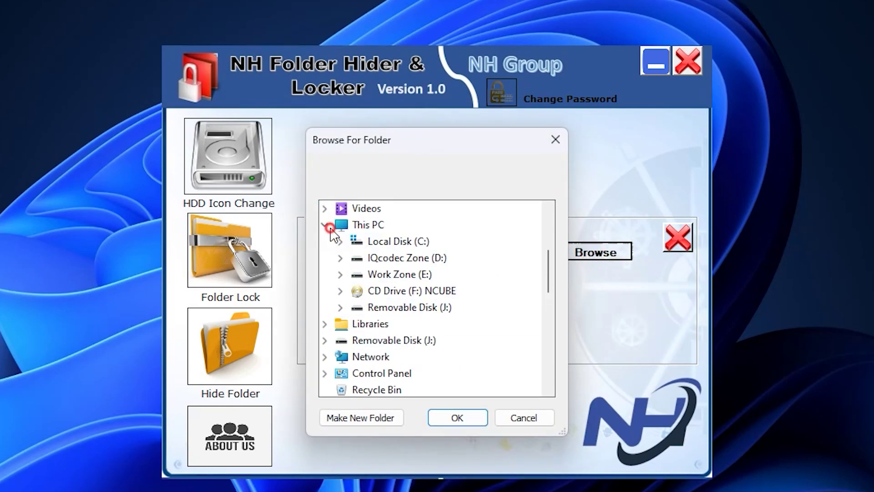
double_click(391, 275)
click(392, 306)
click(457, 417)
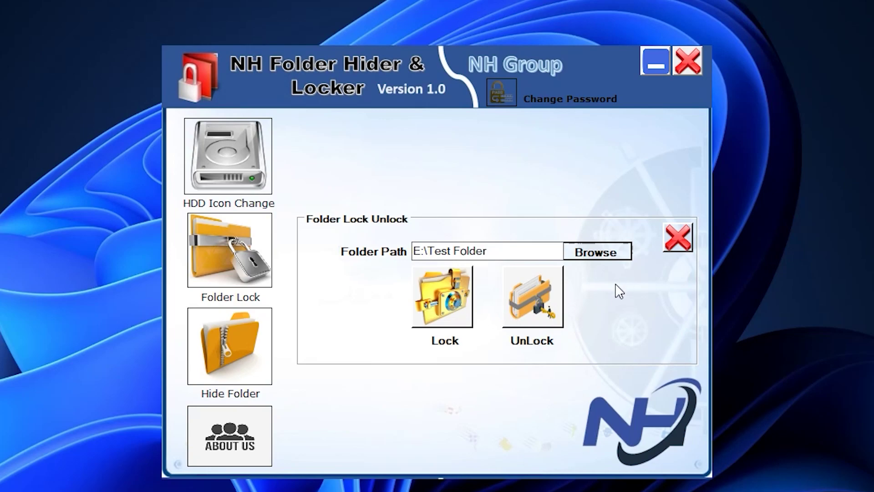
click(530, 314)
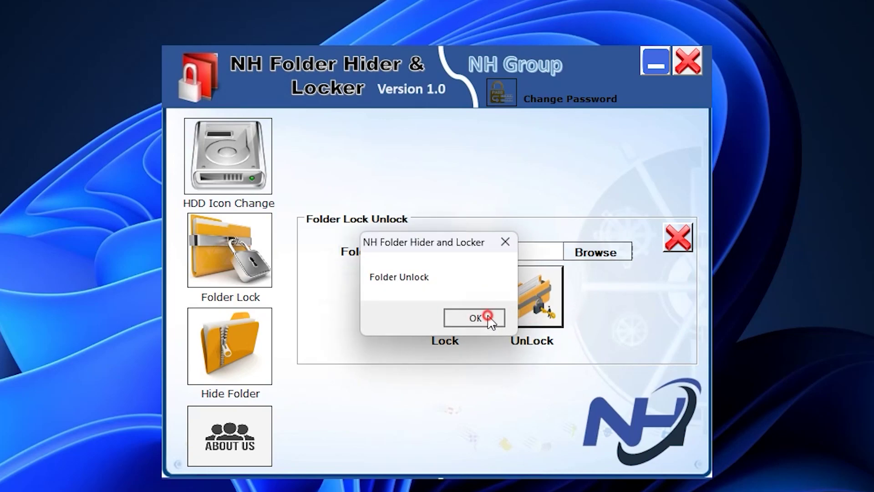
click(482, 318)
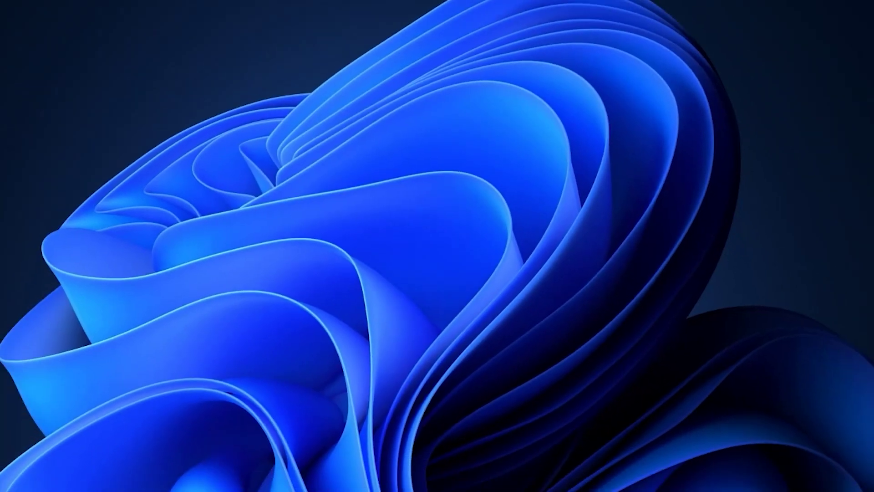
Open Test Folder on Work Zone (E:) to show Fix, For Facebook and IMG_7607.
click(377, 480)
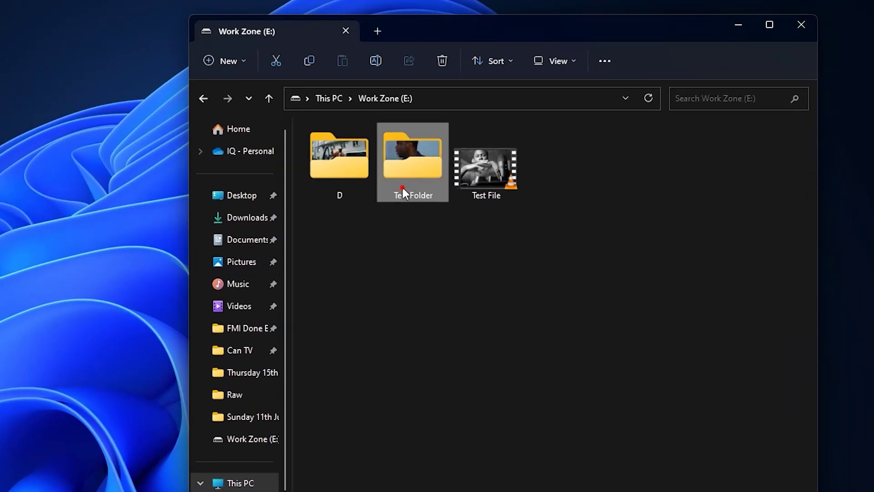
double_click(529, 171)
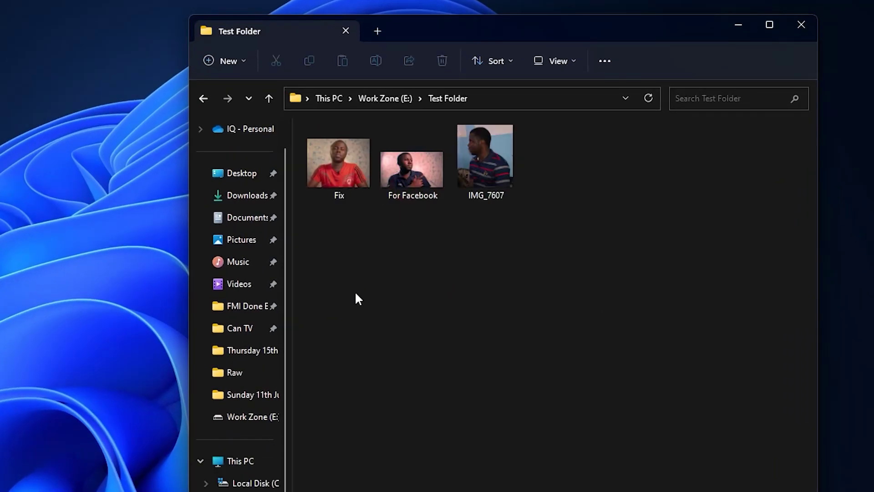